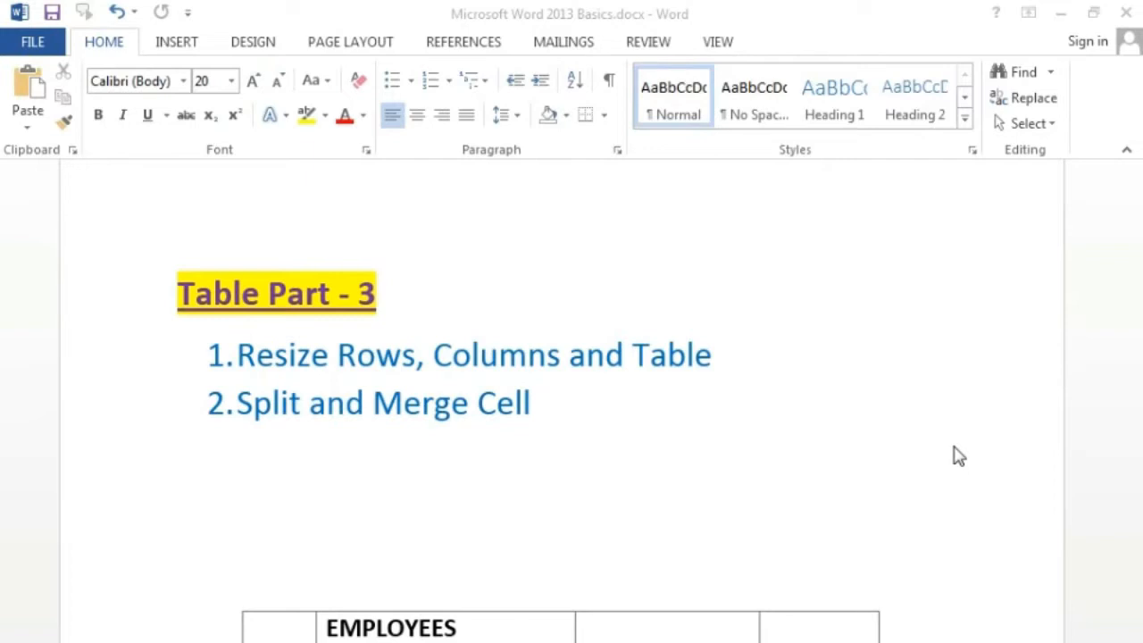
Step: Look over the Table Part - 3 topic list and the employee table beneath it
click(631, 438)
scroll(650, 444, down, 3)
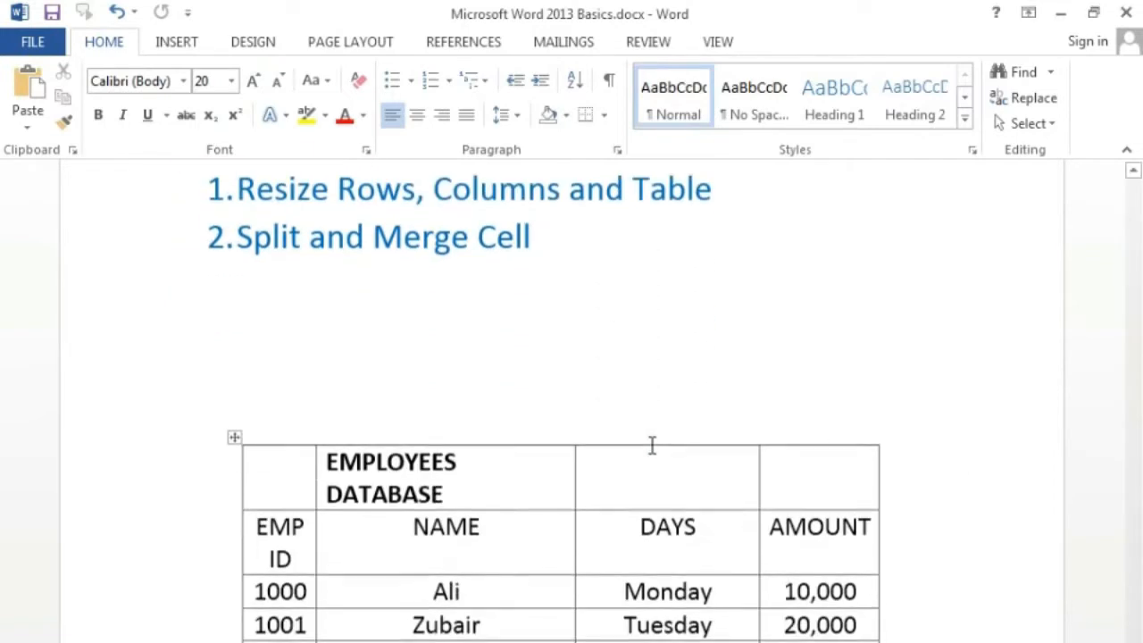
scroll(650, 444, down, 3)
scroll(652, 445, up, 3)
scroll(651, 446, up, 5)
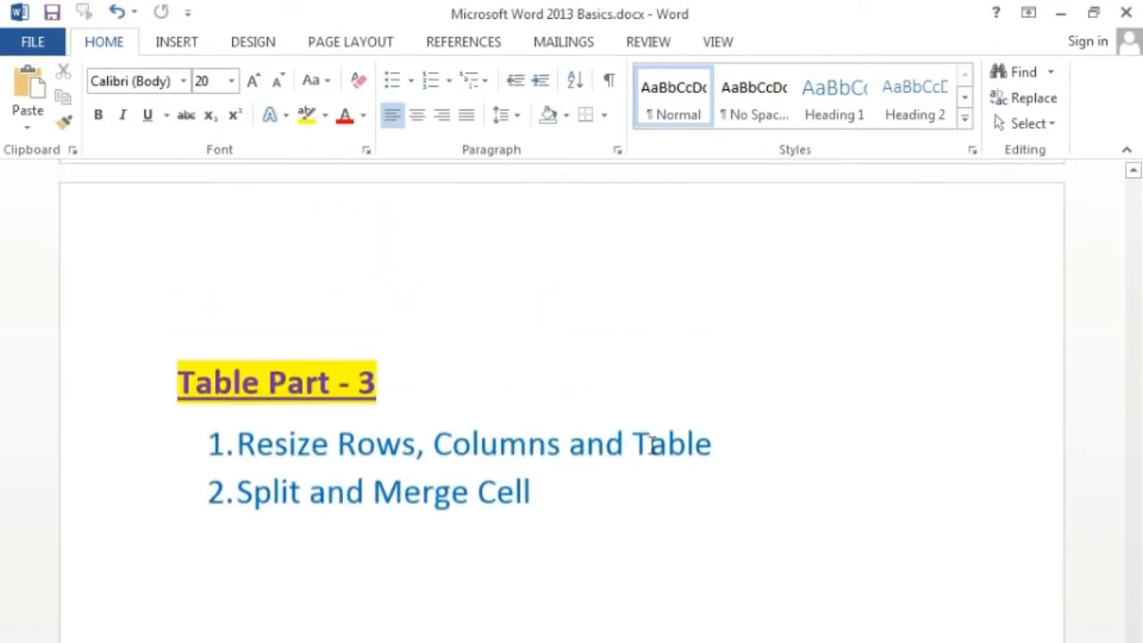
click(612, 392)
click(505, 317)
scroll(564, 393, down, 3)
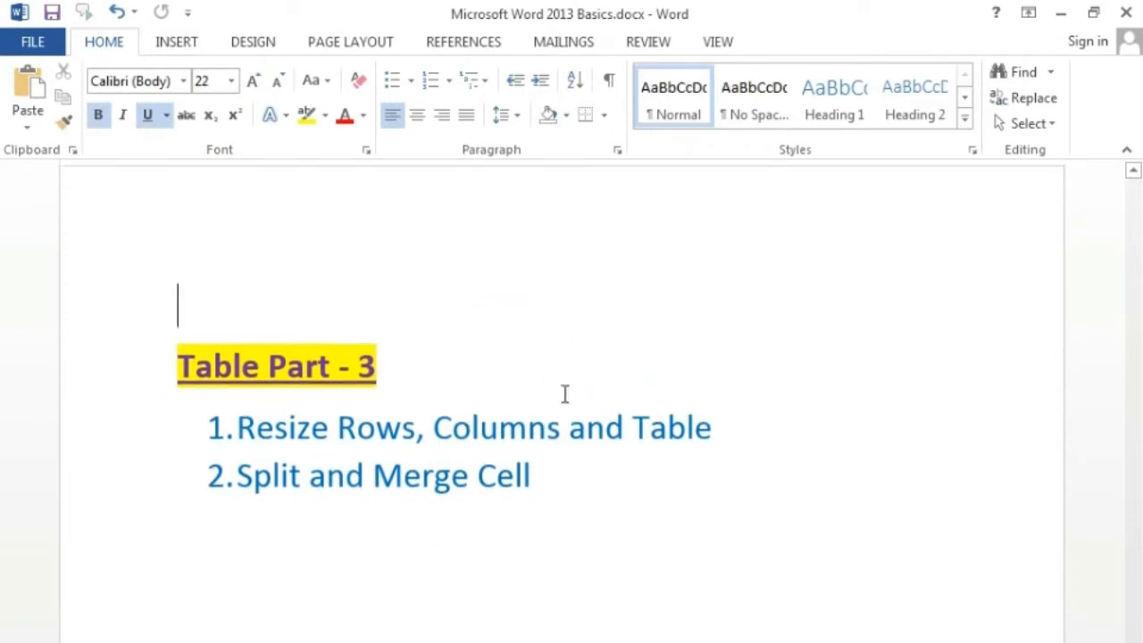
scroll(576, 407, down, 2)
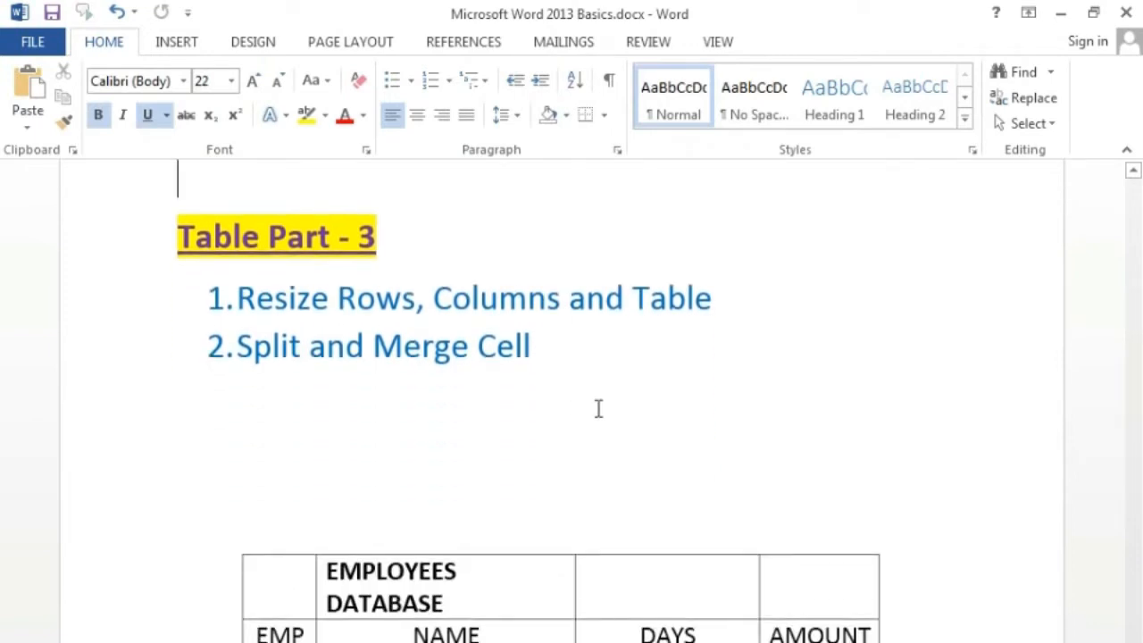
click(598, 408)
scroll(599, 409, down, 5)
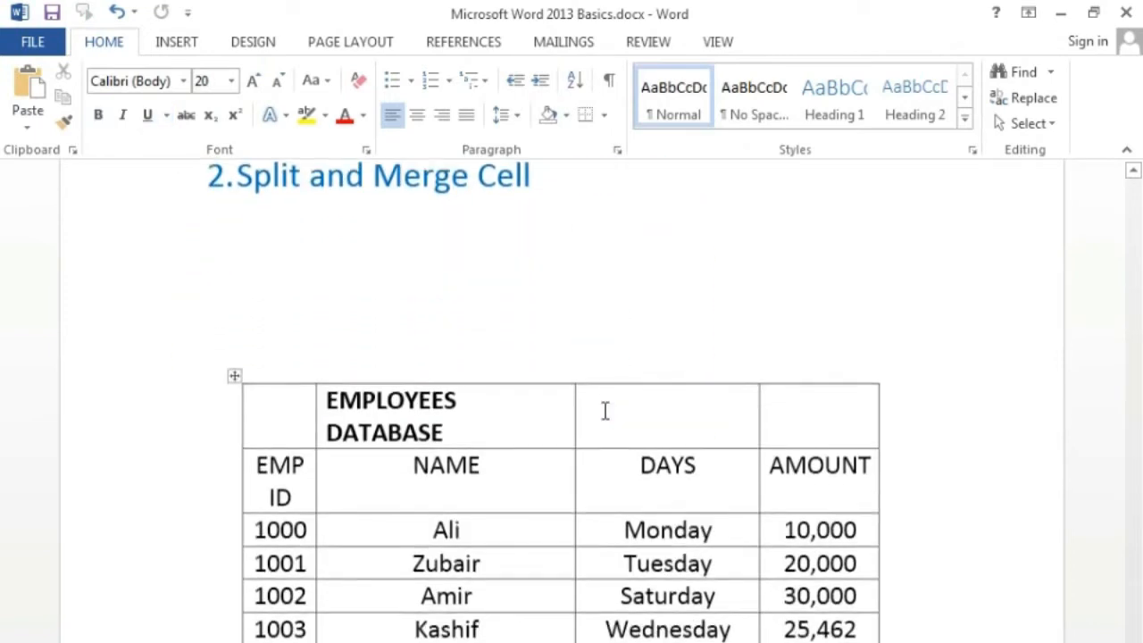
scroll(604, 408, down, 3)
Step: Examine the employee table's title, header and empty cells, its cell size settings, and the Resize Rows topic above it
click(566, 373)
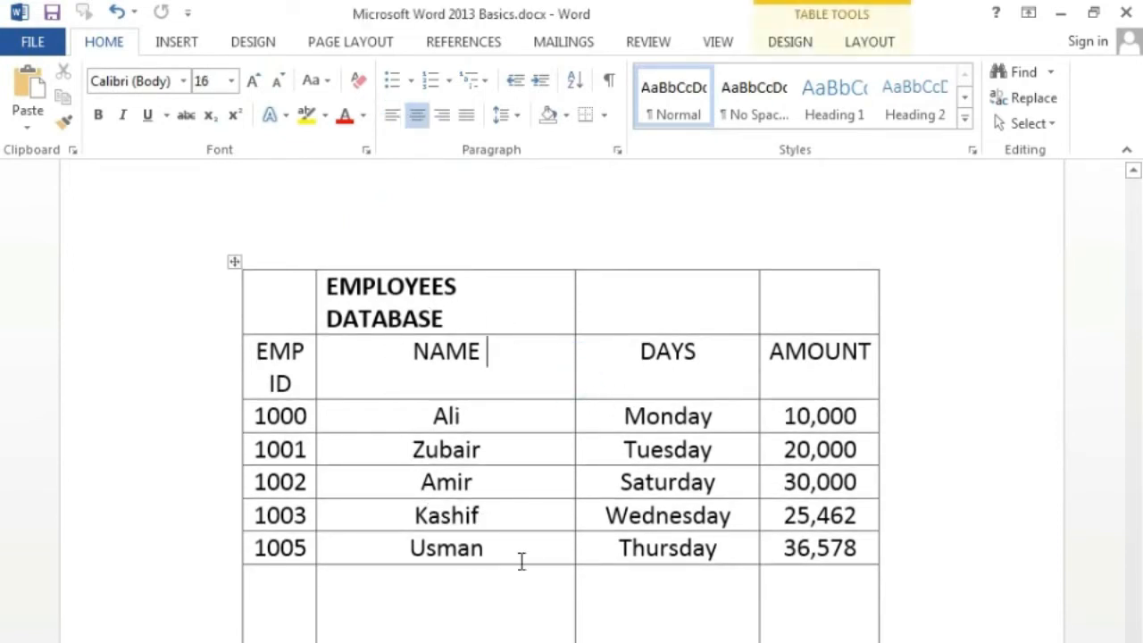
click(615, 382)
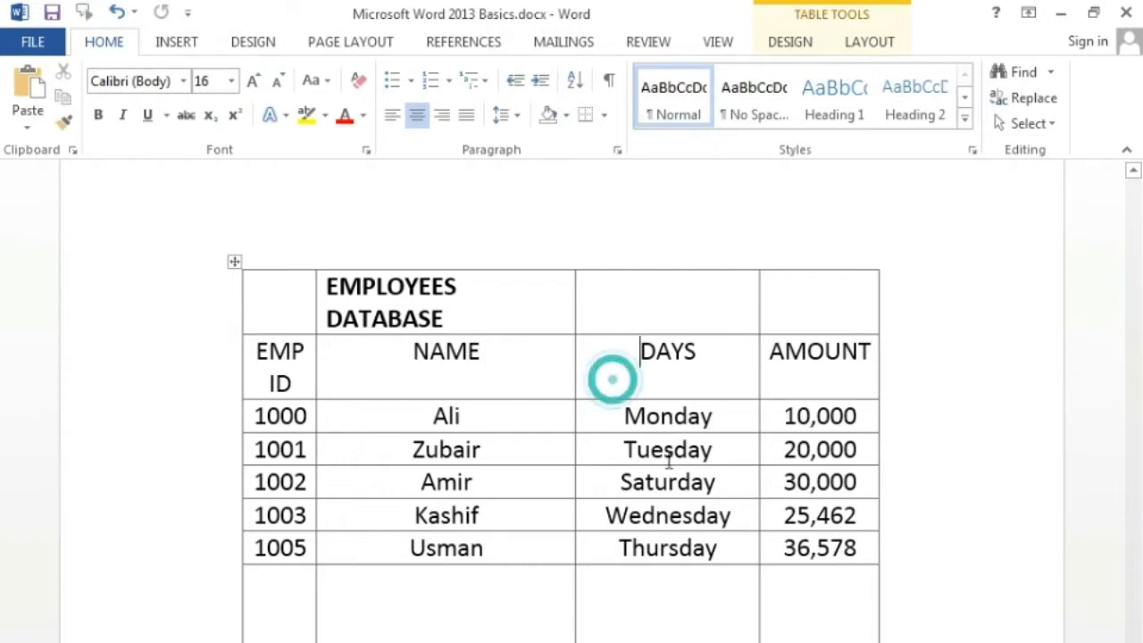
click(542, 296)
click(643, 316)
click(783, 305)
click(523, 307)
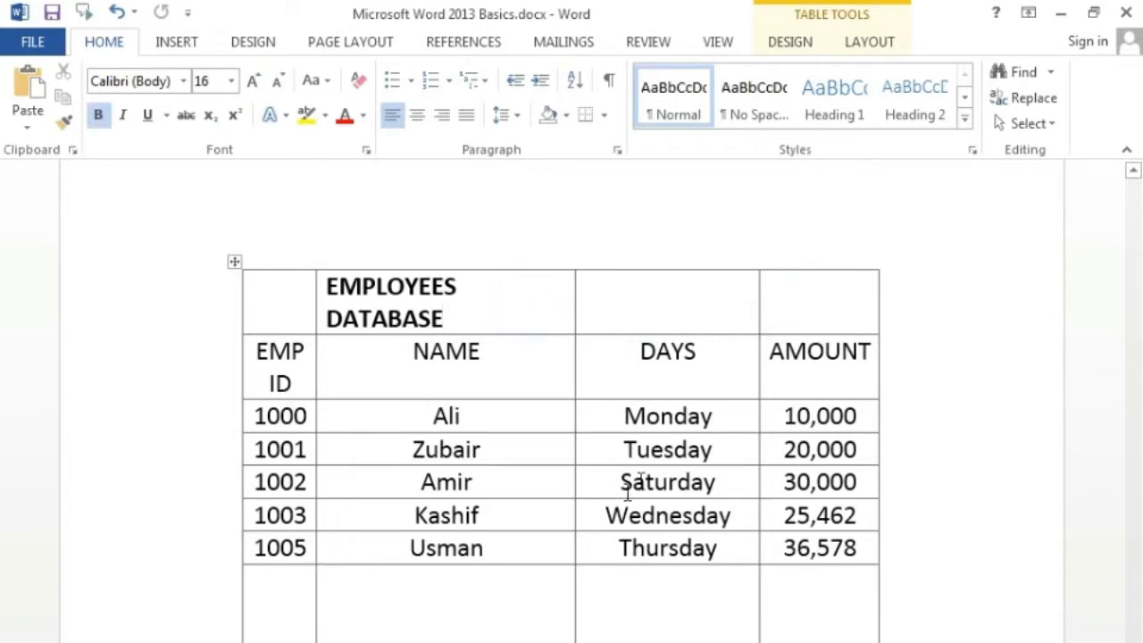
click(283, 282)
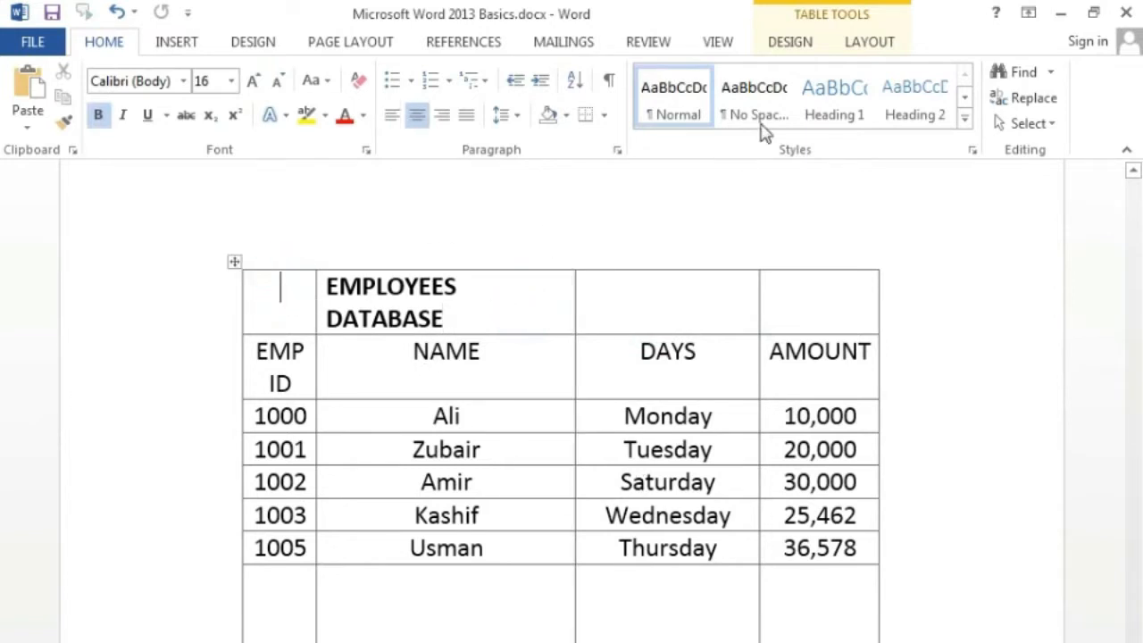
click(870, 45)
click(466, 314)
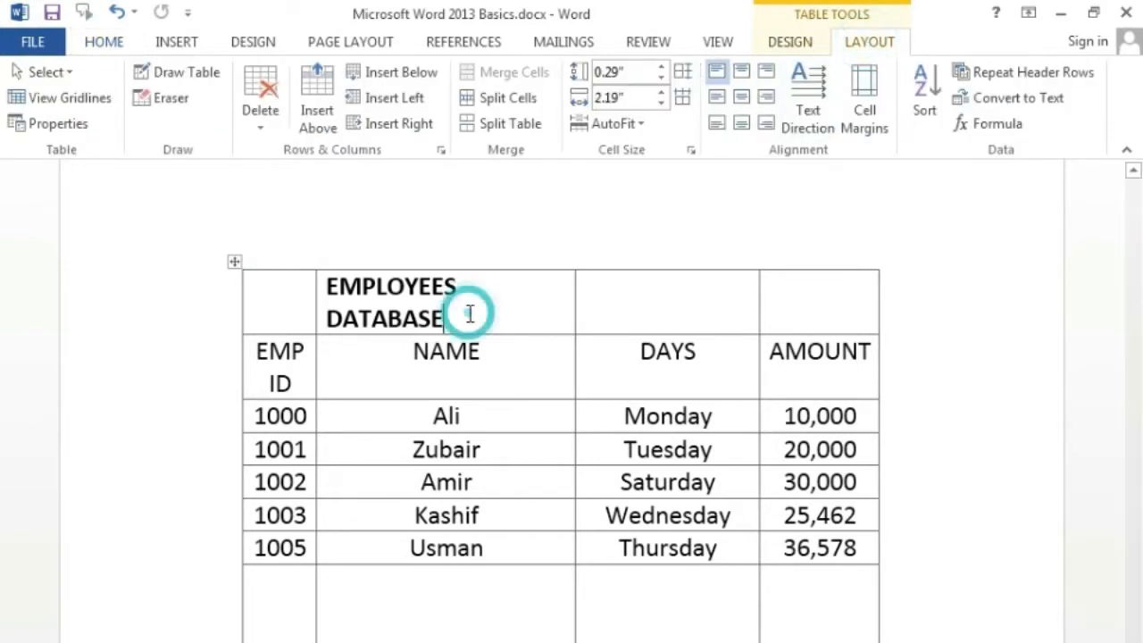
click(286, 299)
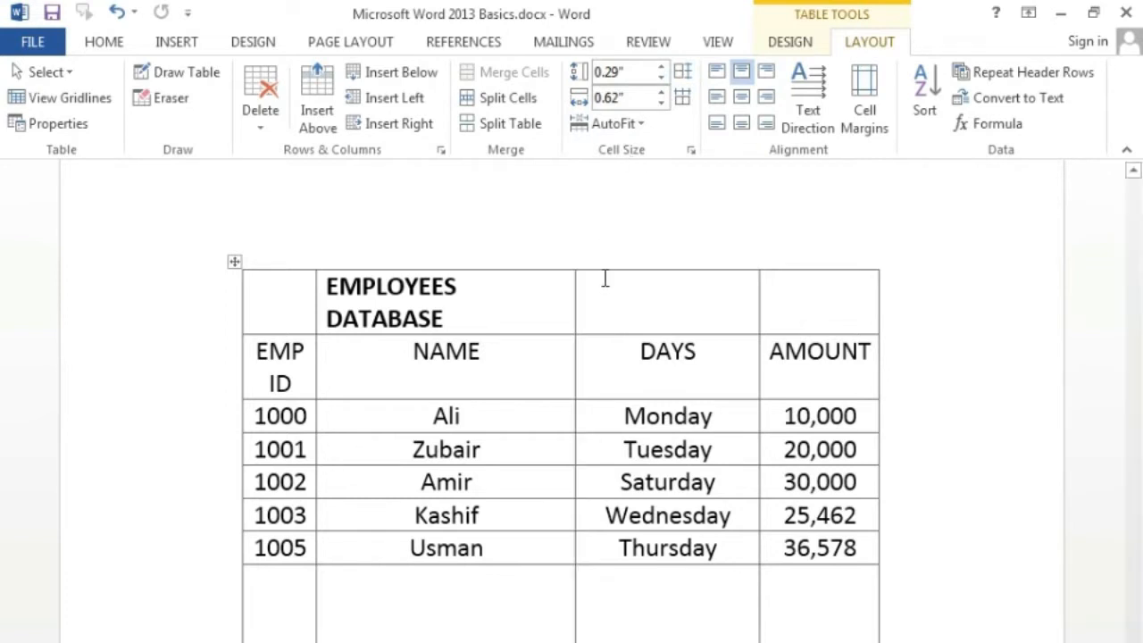
scroll(447, 322, up, 5)
drag(239, 300, 403, 304)
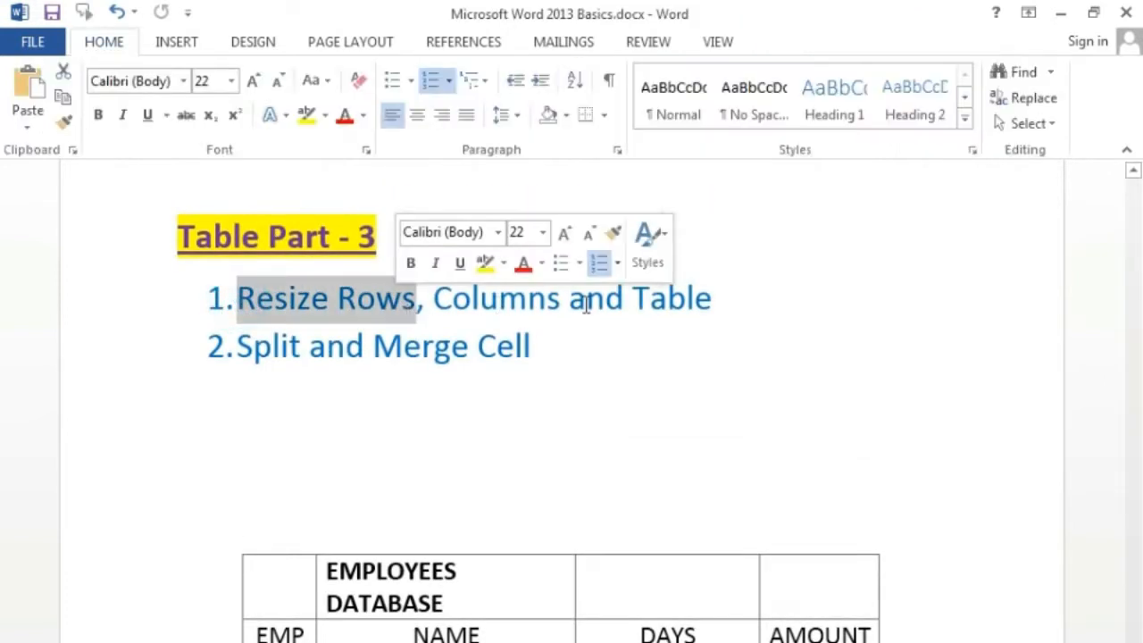
scroll(637, 334, down, 3)
click(617, 347)
scroll(467, 337, down, 3)
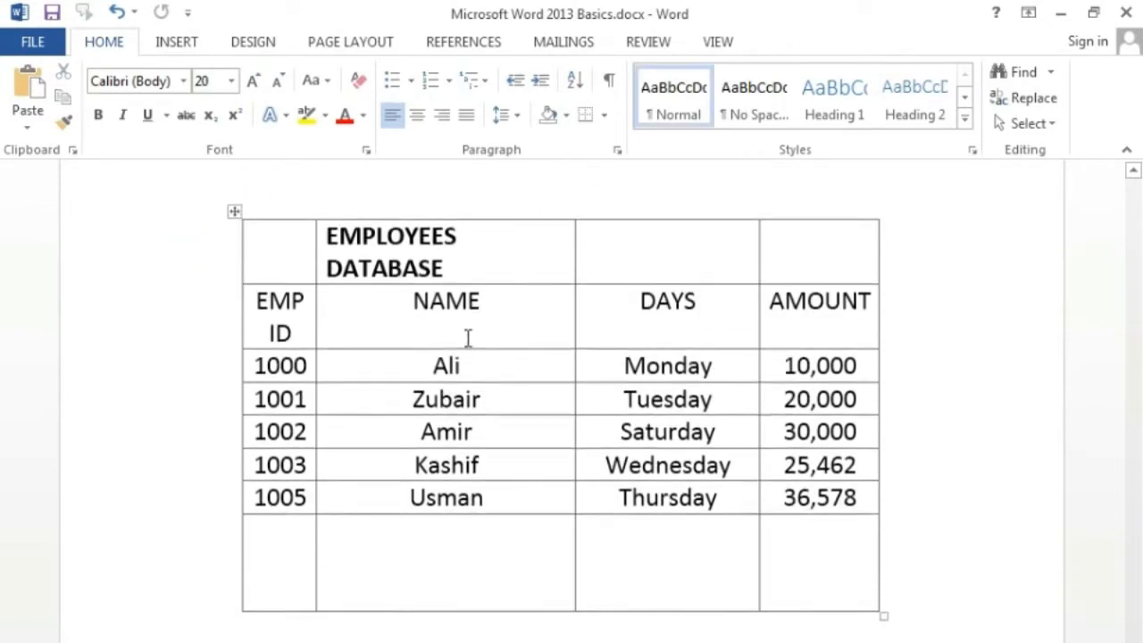
Step: Increase the height of the employee table's first row to at least 1.6 inches
click(291, 258)
scroll(535, 199, up, 2)
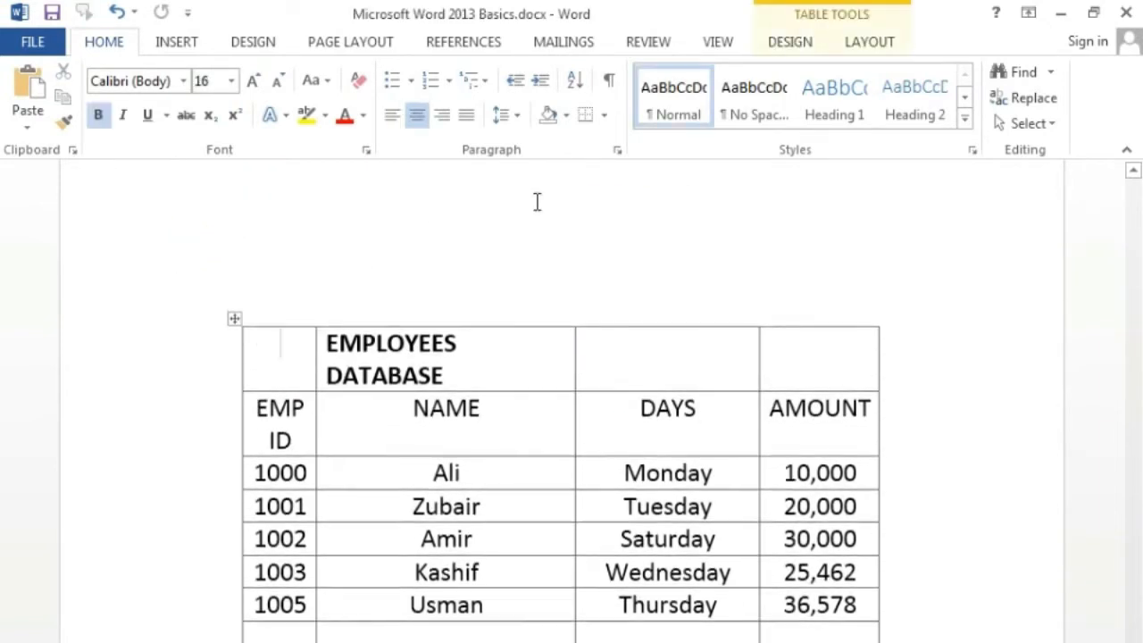
click(867, 45)
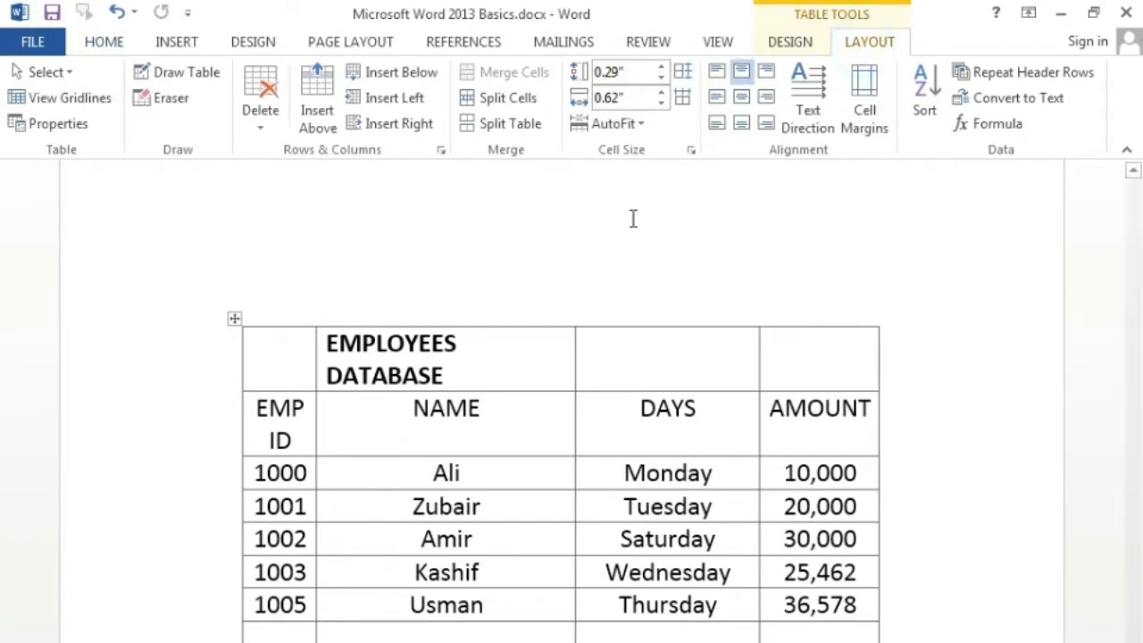
click(662, 69)
click(661, 68)
click(661, 69)
click(662, 69)
click(661, 69)
click(661, 69)
click(660, 69)
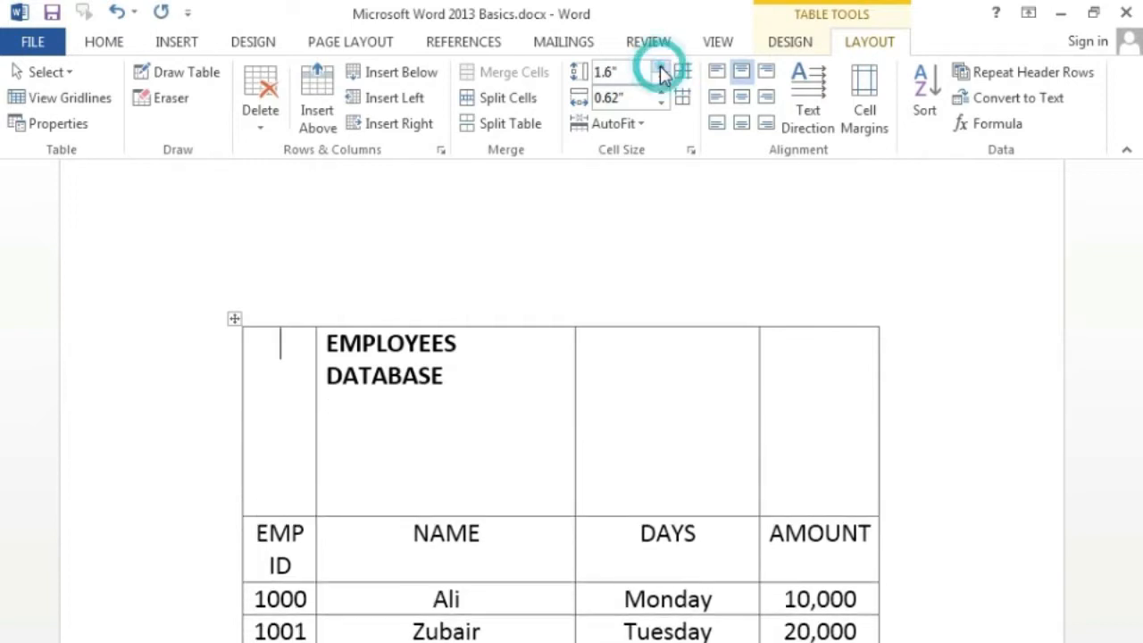
click(660, 69)
click(660, 69)
Step: Reduce the height of the table's first row to 0.5 inches
click(660, 80)
click(661, 80)
click(660, 80)
click(661, 80)
click(660, 79)
click(661, 79)
Step: Widen the EMP ID column of the employee table step by step
click(661, 93)
click(660, 93)
click(661, 93)
click(661, 93)
click(660, 93)
click(661, 93)
click(660, 92)
click(661, 93)
Step: Narrow the EMP ID column to a width of 0.7 inches
click(662, 104)
click(662, 104)
click(663, 104)
click(663, 104)
click(662, 104)
click(662, 103)
click(662, 103)
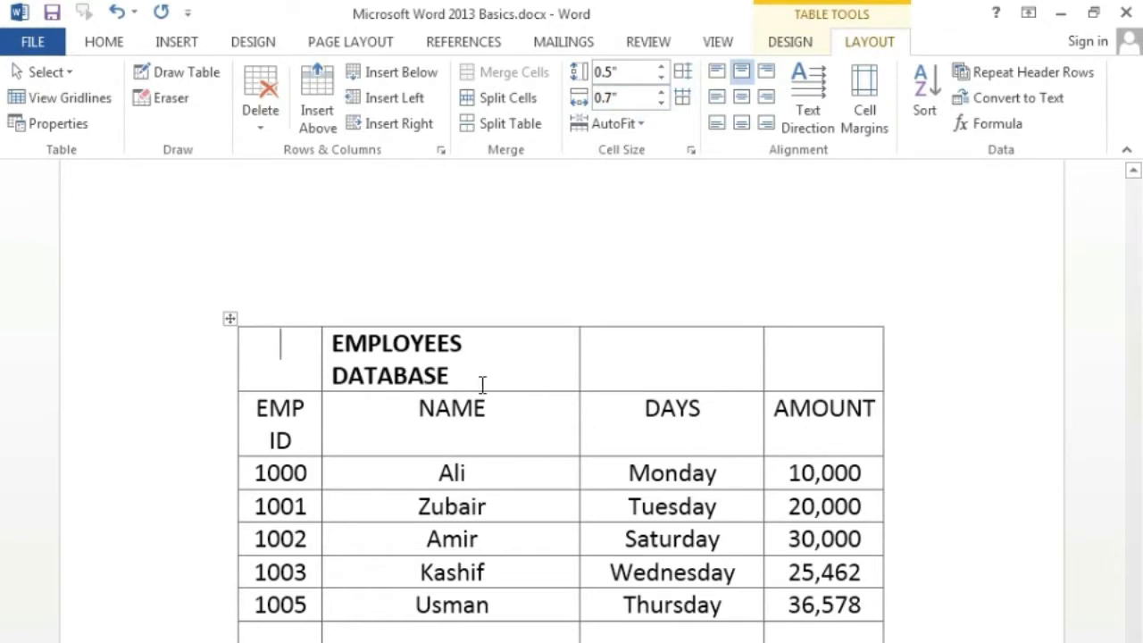
Step: Try AutoFit Contents on the employee table and undo it
click(643, 125)
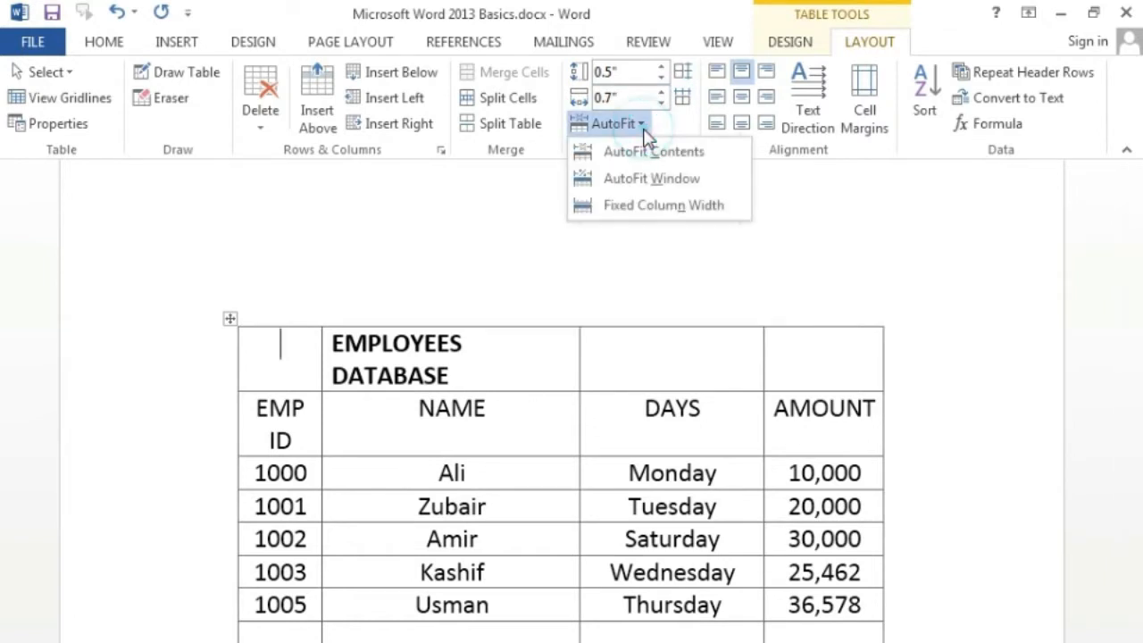
click(717, 153)
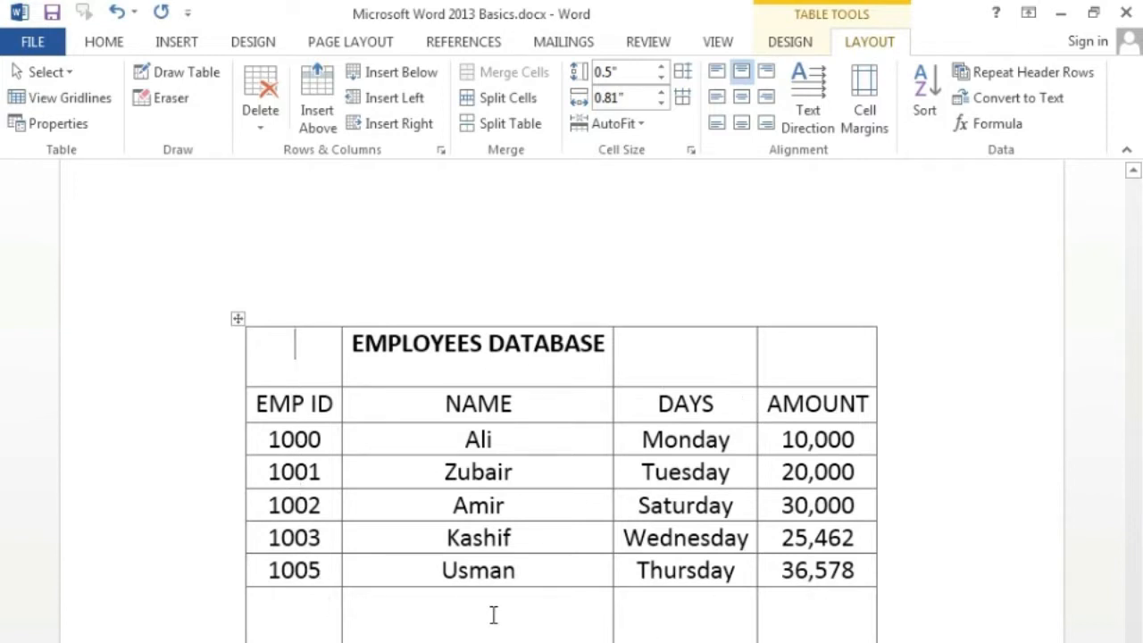
key(ctrl+z)
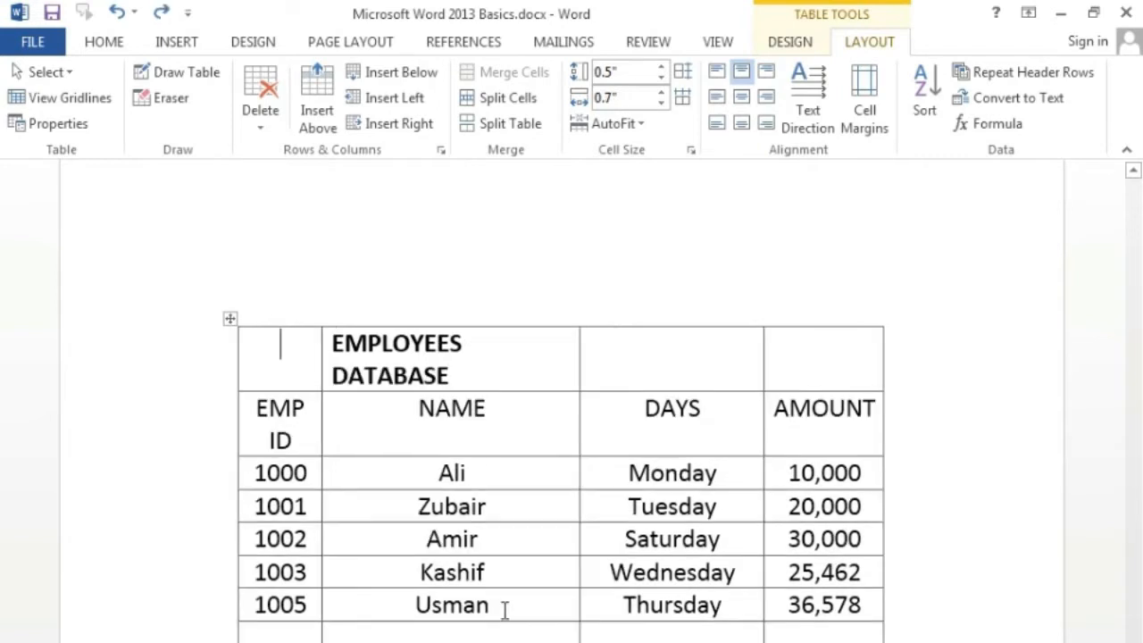
Step: Try AutoFit Window on the employee table and undo it
click(641, 124)
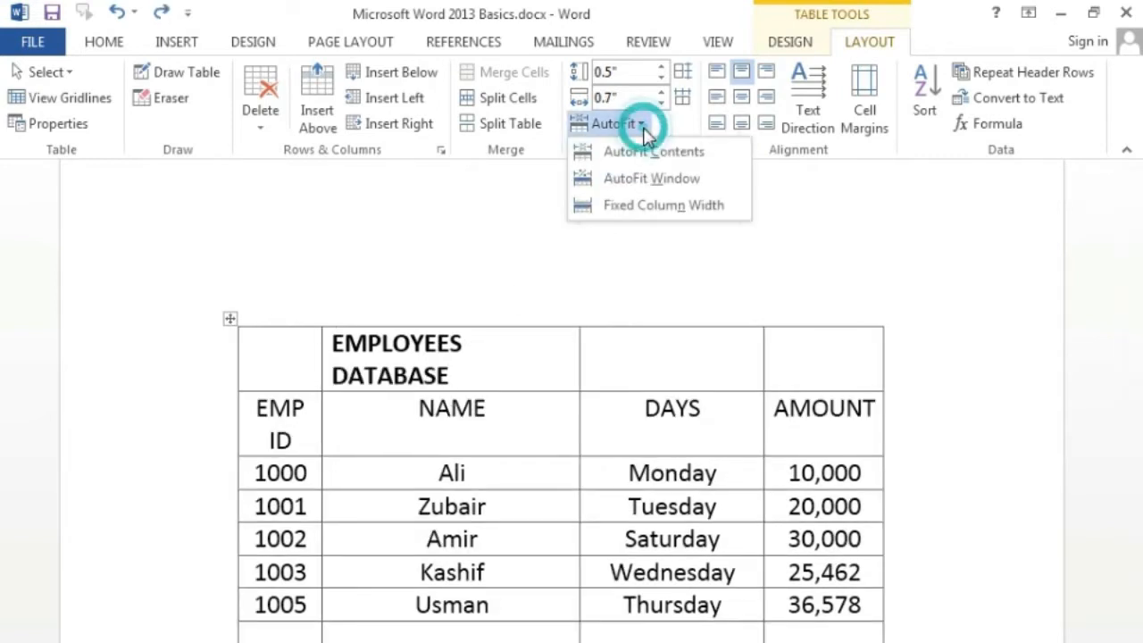
click(686, 180)
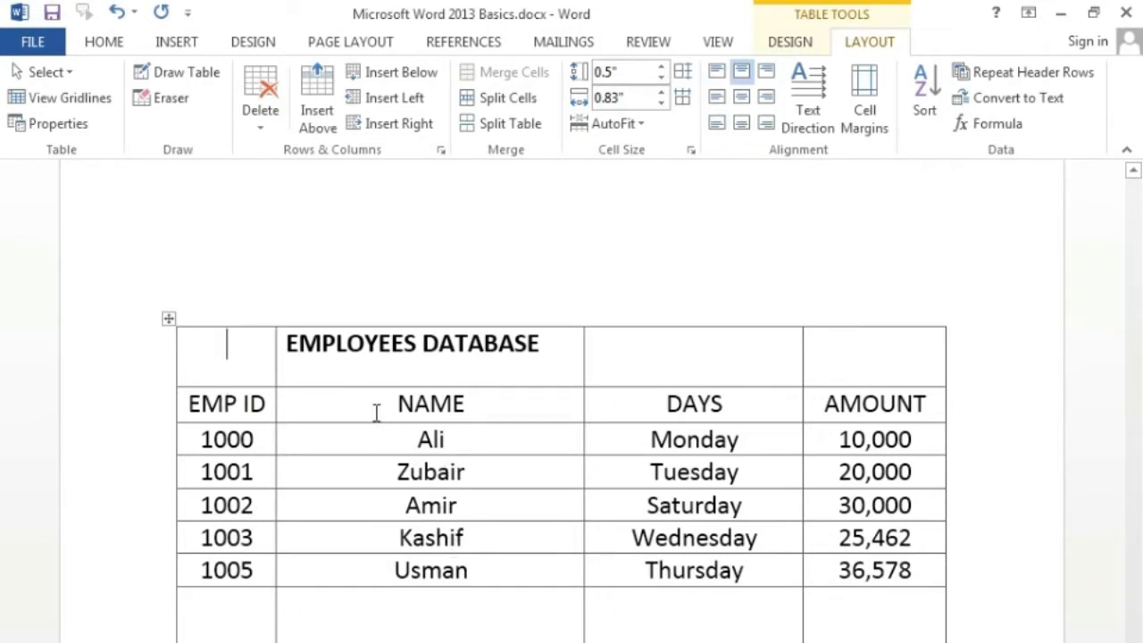
key(ctrl+z)
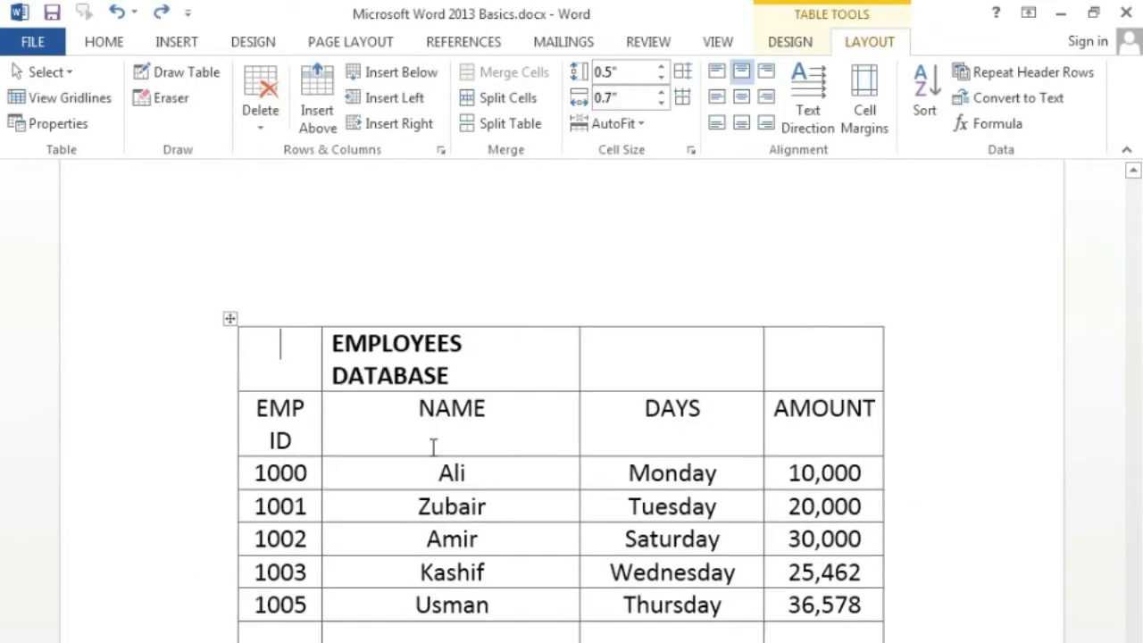
Step: Distribute the row heights equally across the employee table and look over its rows
click(642, 333)
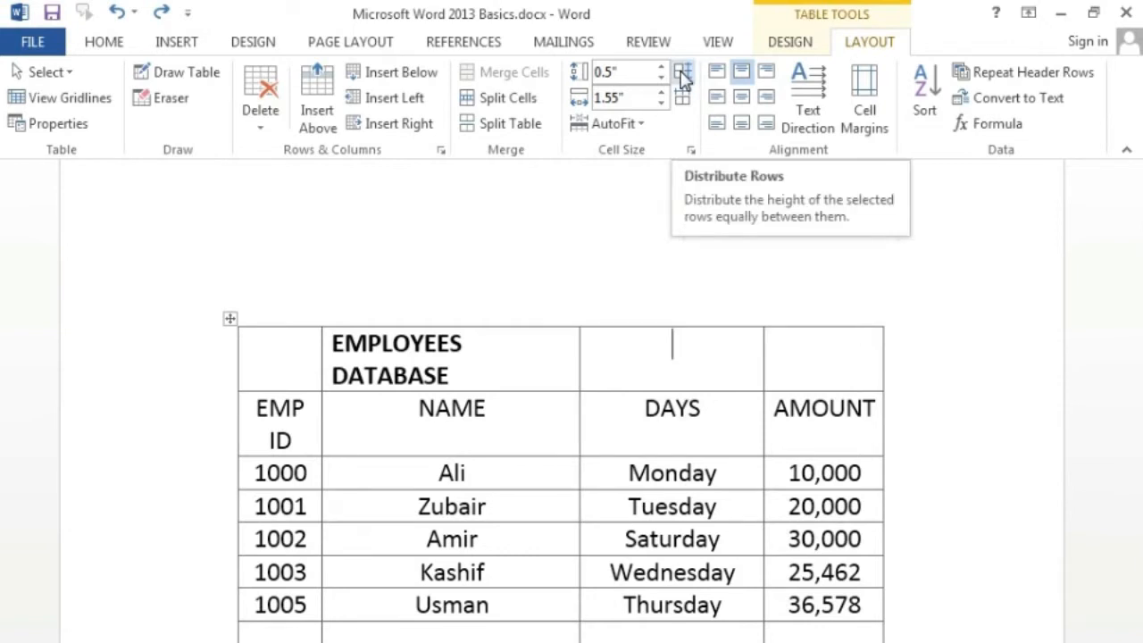
click(298, 346)
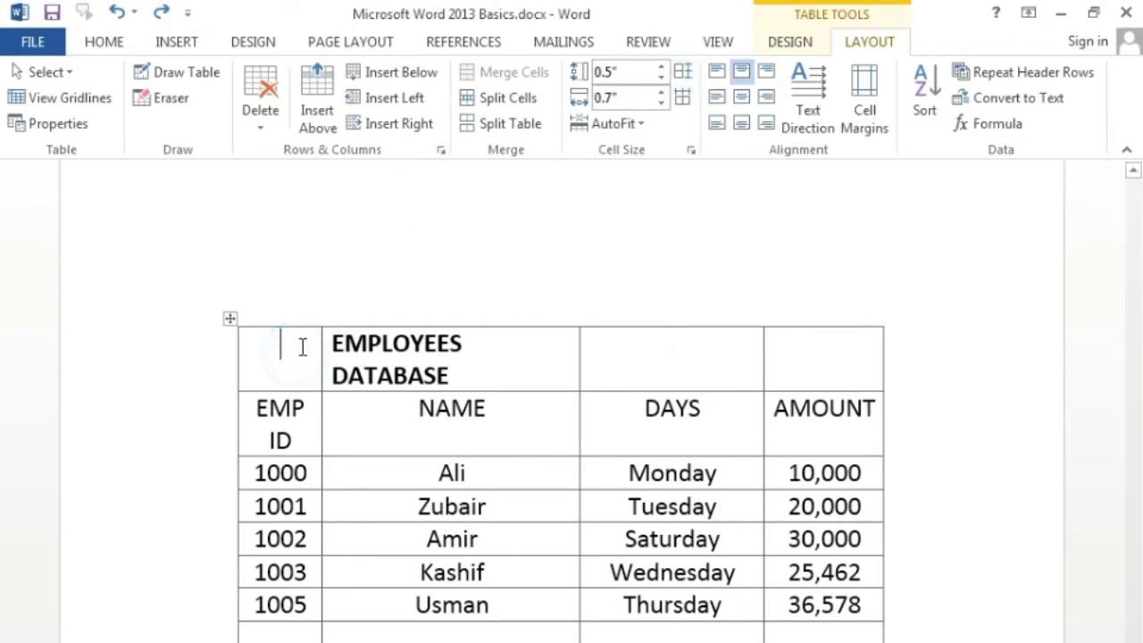
drag(266, 360, 821, 363)
click(273, 357)
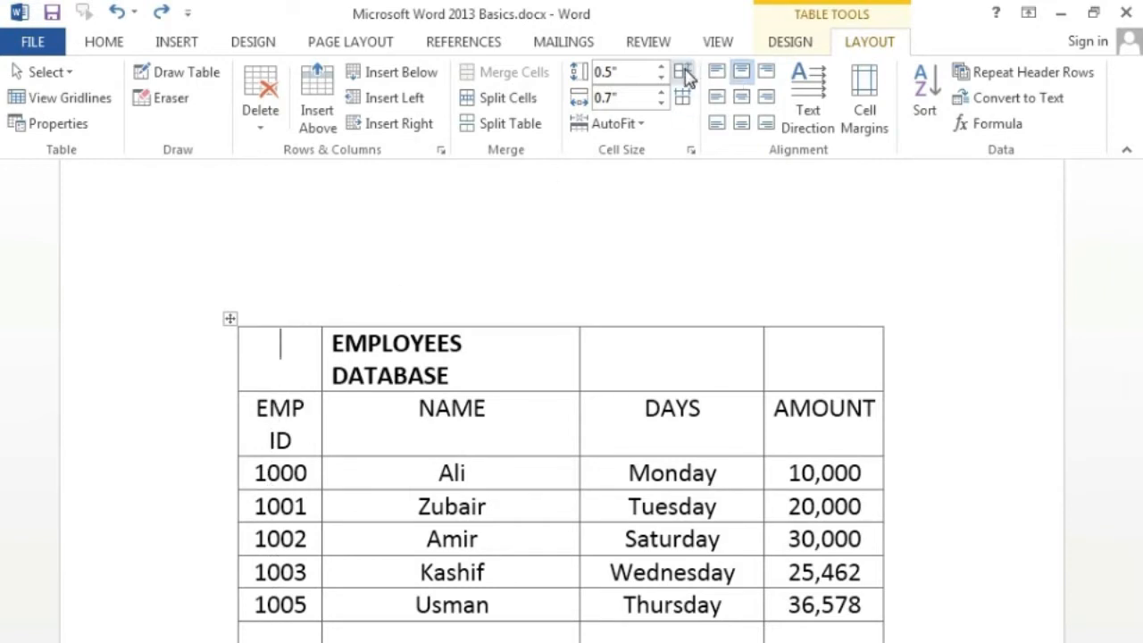
click(684, 71)
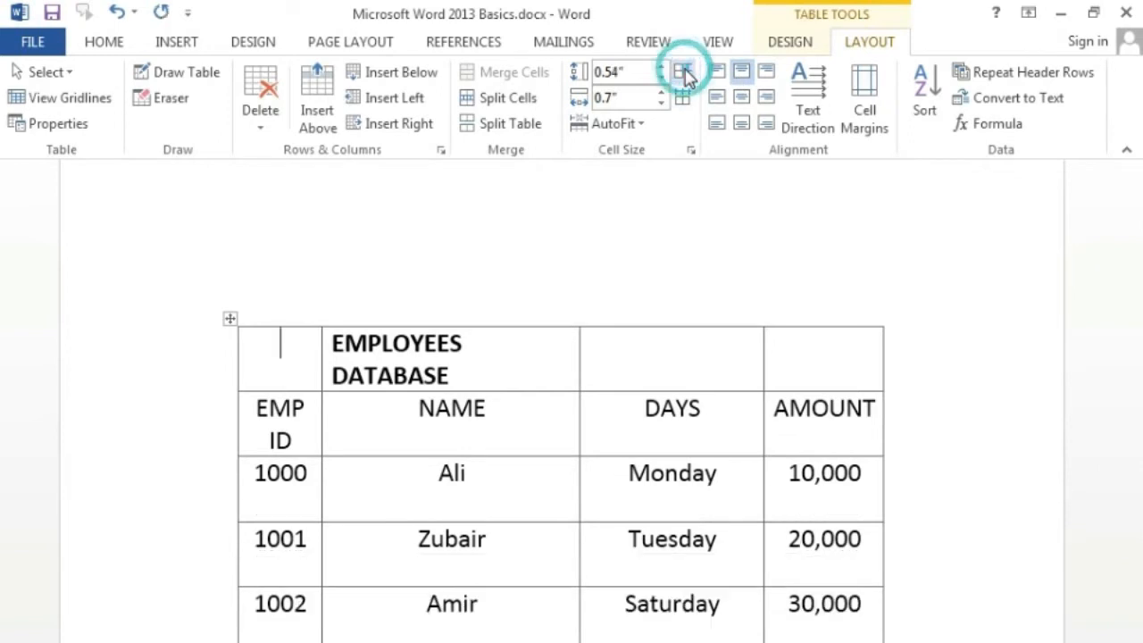
scroll(650, 370, down, 2)
scroll(650, 370, down, 1)
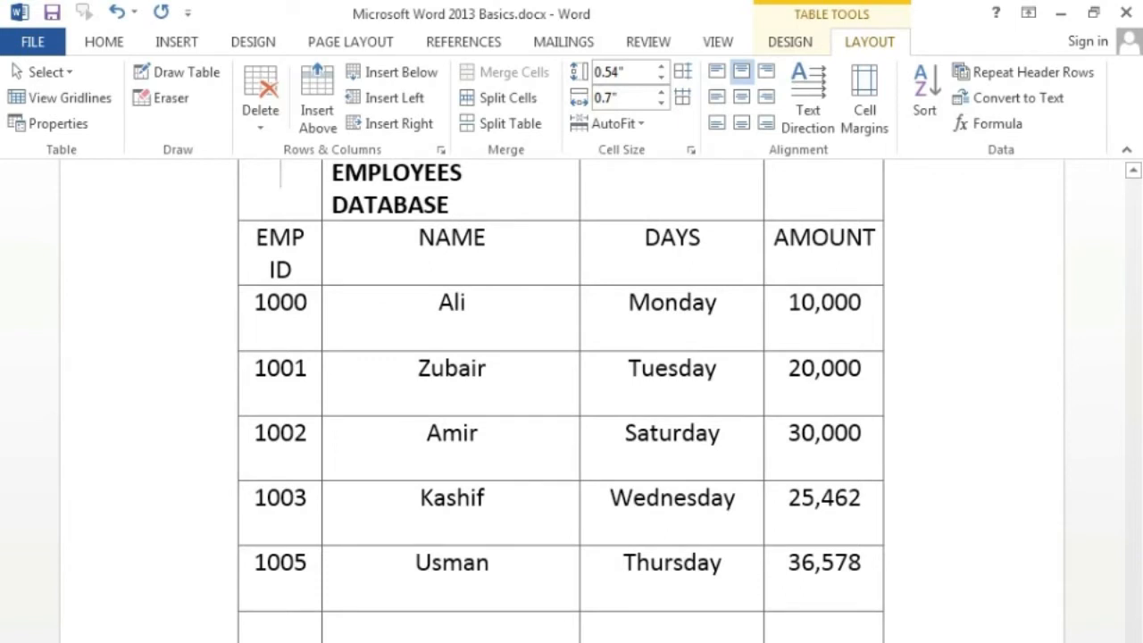
scroll(673, 213, up, 2)
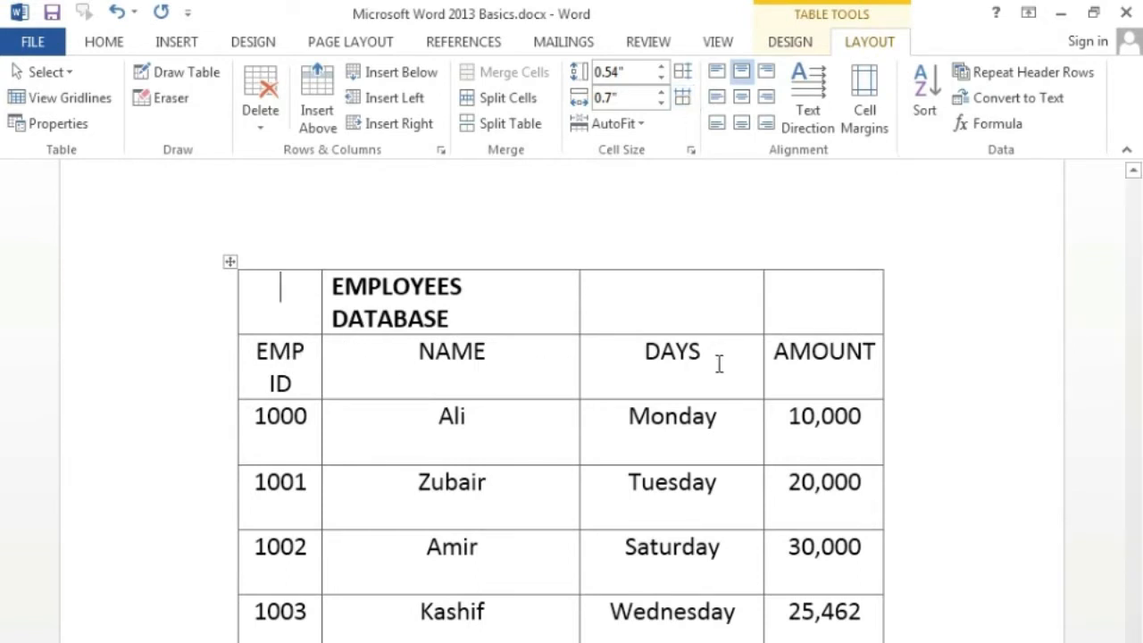
Step: Distribute the column widths equally across the employee table and look over its columns
click(684, 100)
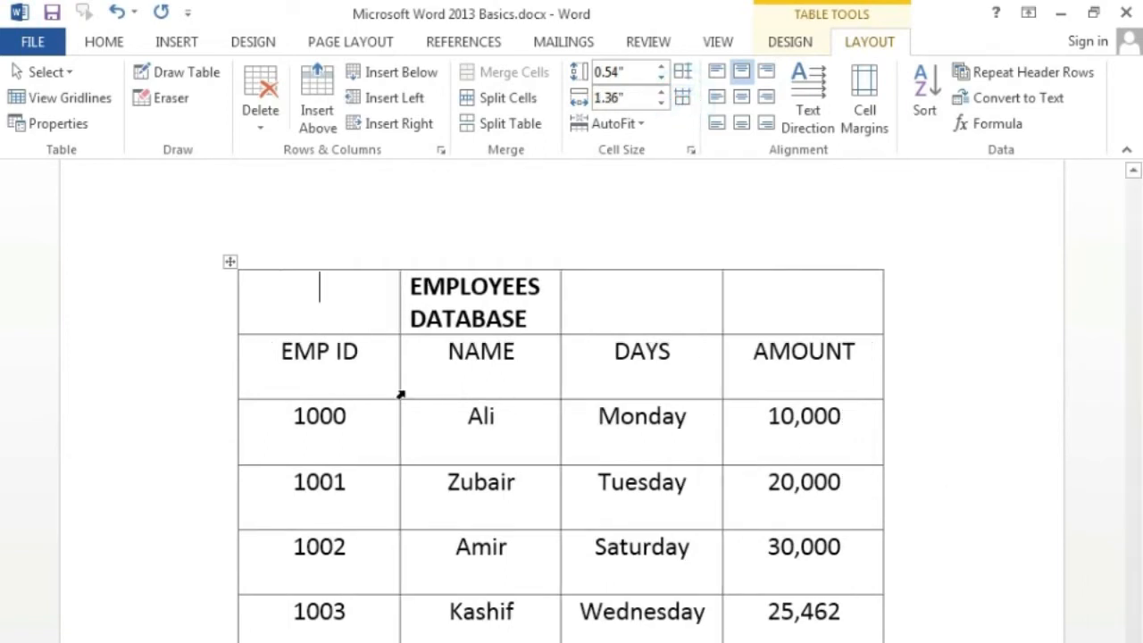
double_click(287, 366)
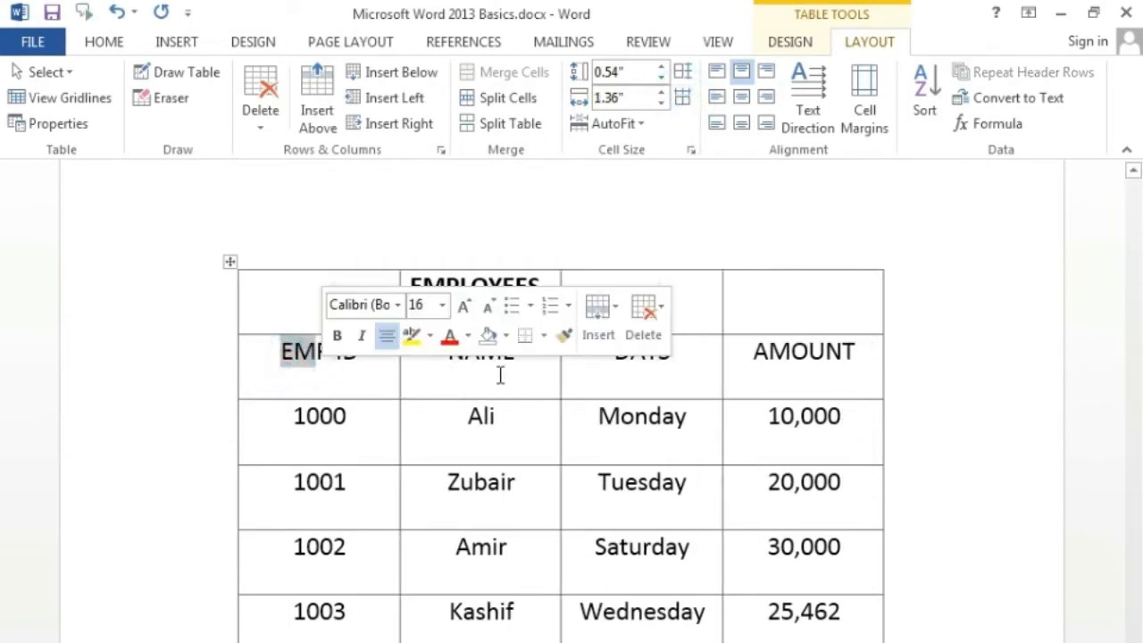
click(675, 388)
scroll(803, 392, down, 3)
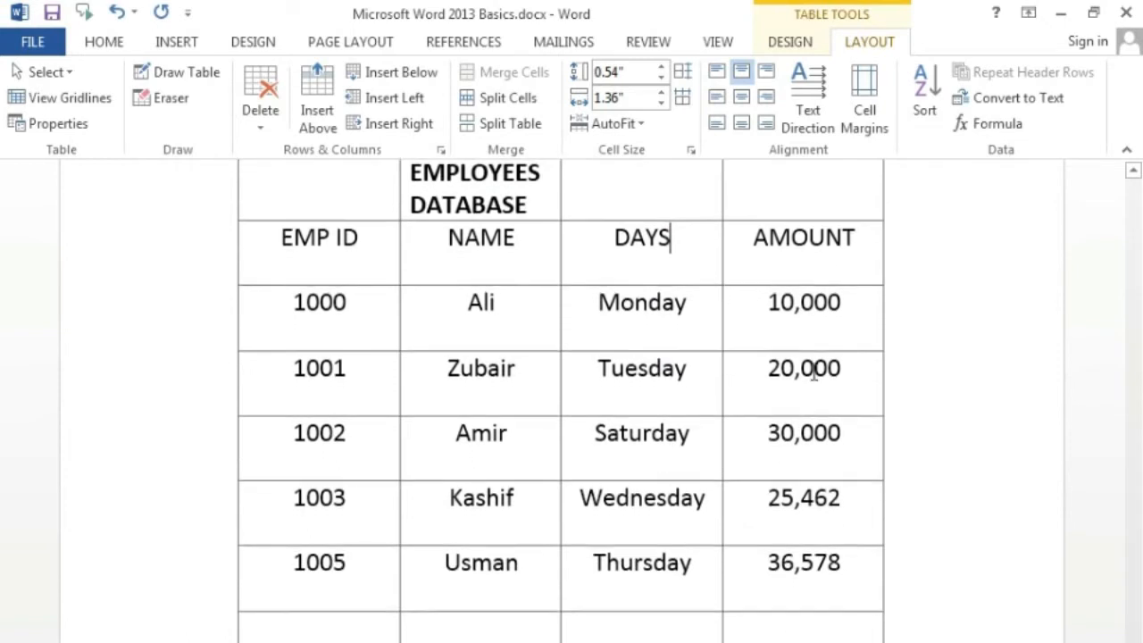
scroll(714, 579, up, 3)
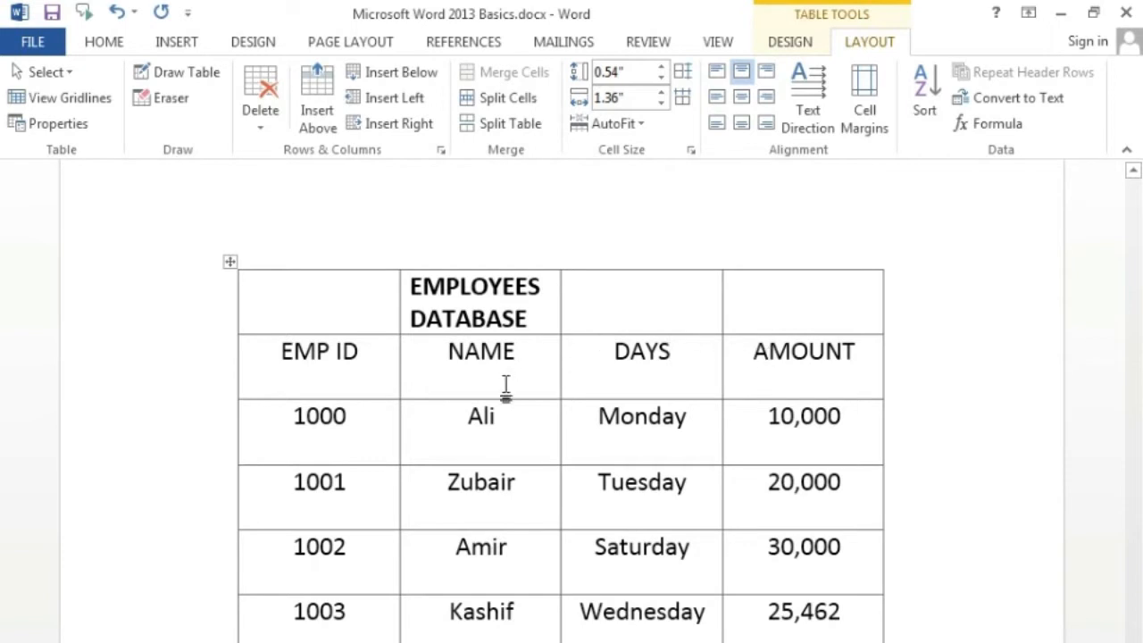
Step: Undo the equal distribution of the table's columns and rows
scroll(505, 386, down, 3)
scroll(601, 395, up, 3)
key(ctrl+z)
key(ctrl+z)
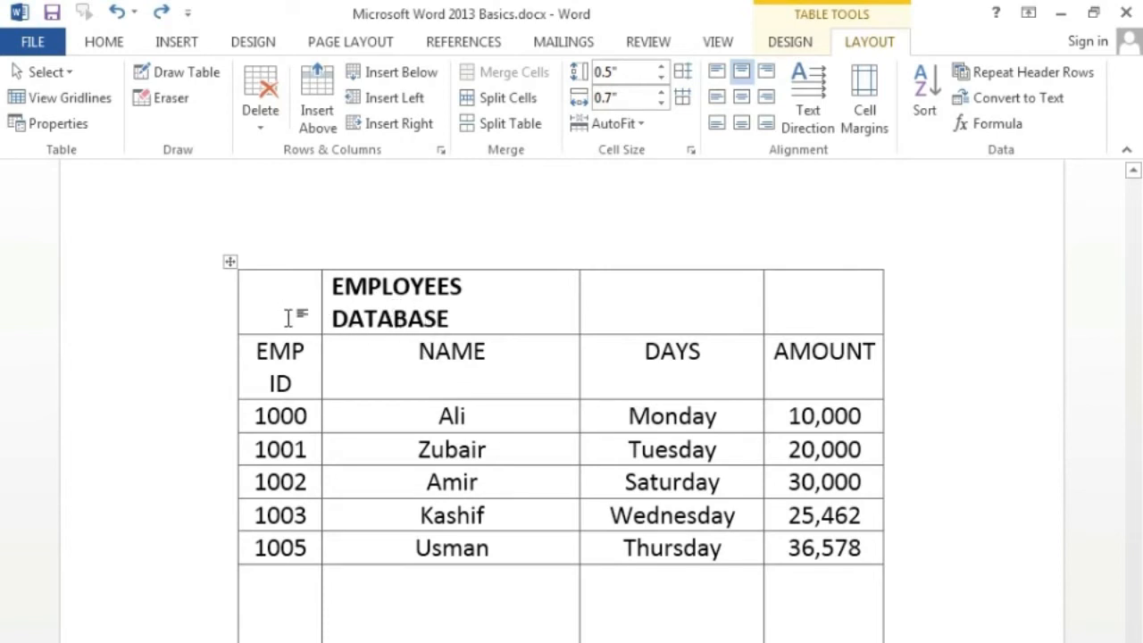
Step: AutoFit the employee table to its contents so the column widths follow the text
click(641, 124)
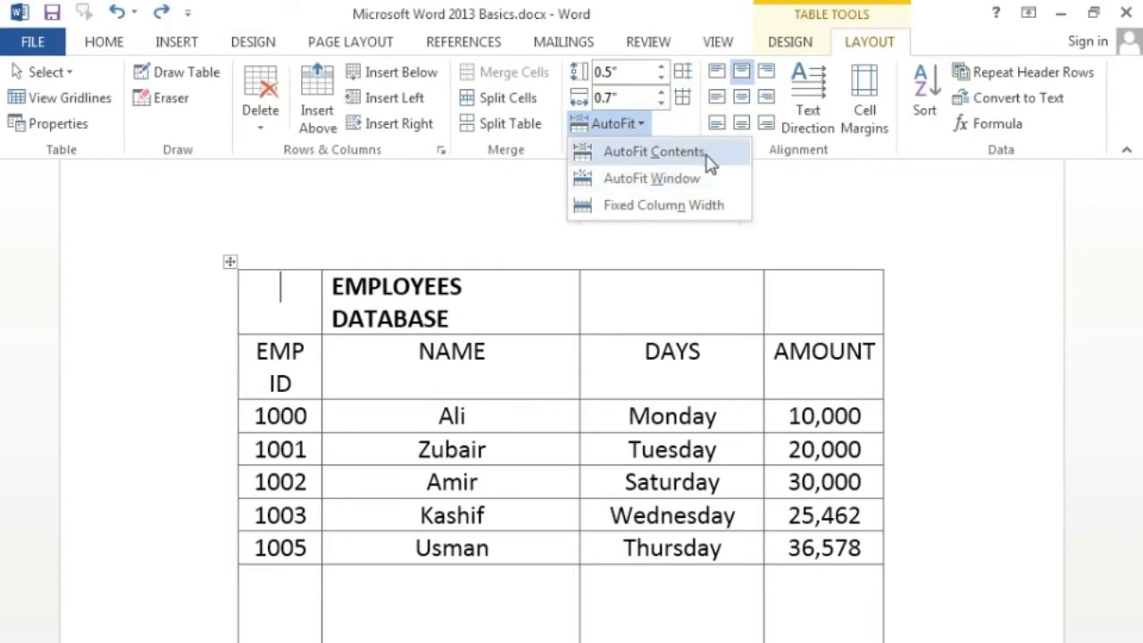
click(654, 152)
click(545, 307)
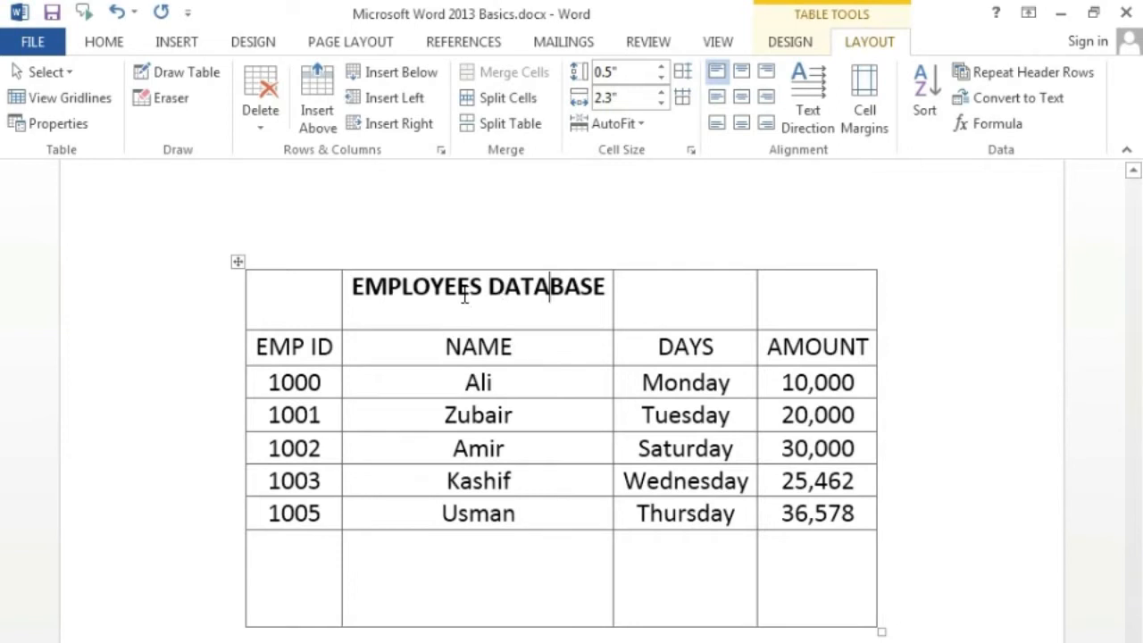
drag(355, 288, 571, 301)
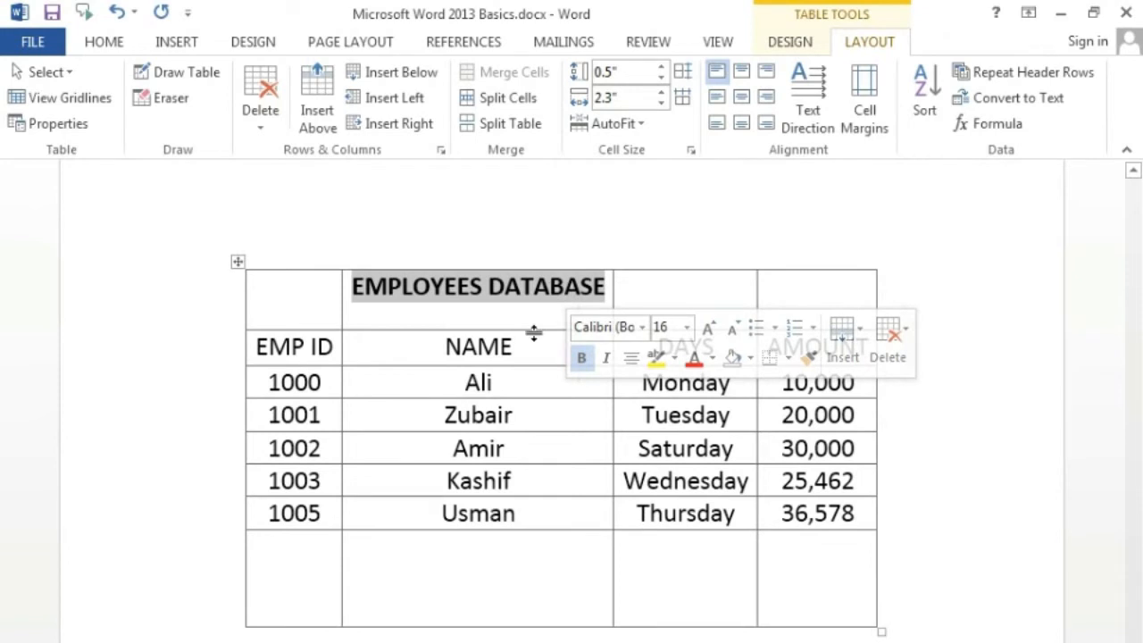
click(641, 124)
click(661, 177)
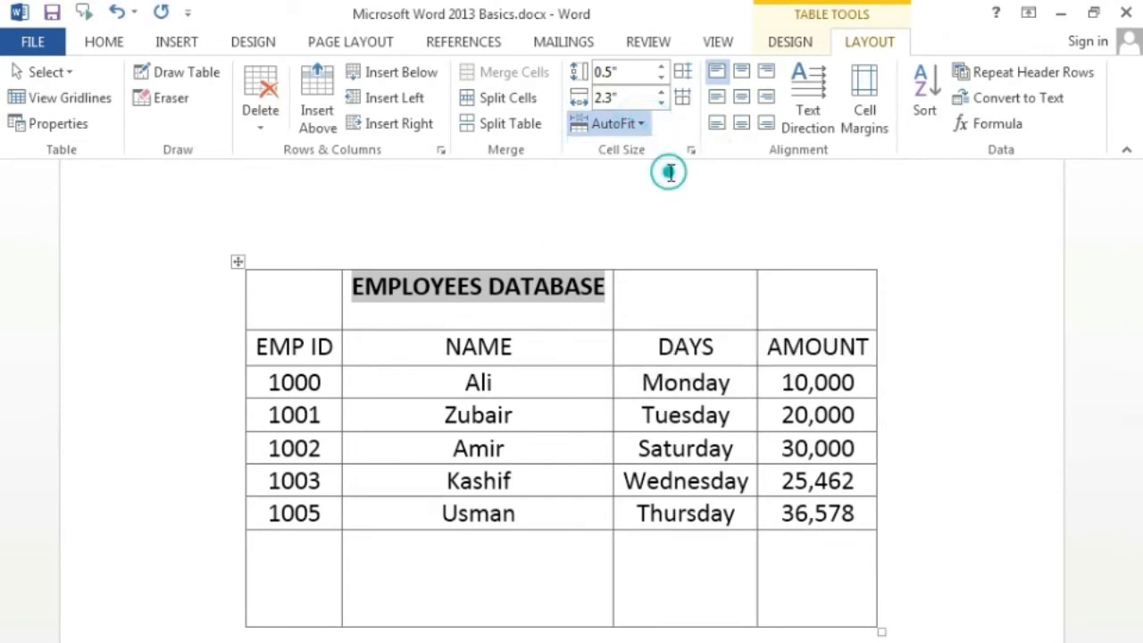
click(647, 122)
click(667, 152)
click(581, 313)
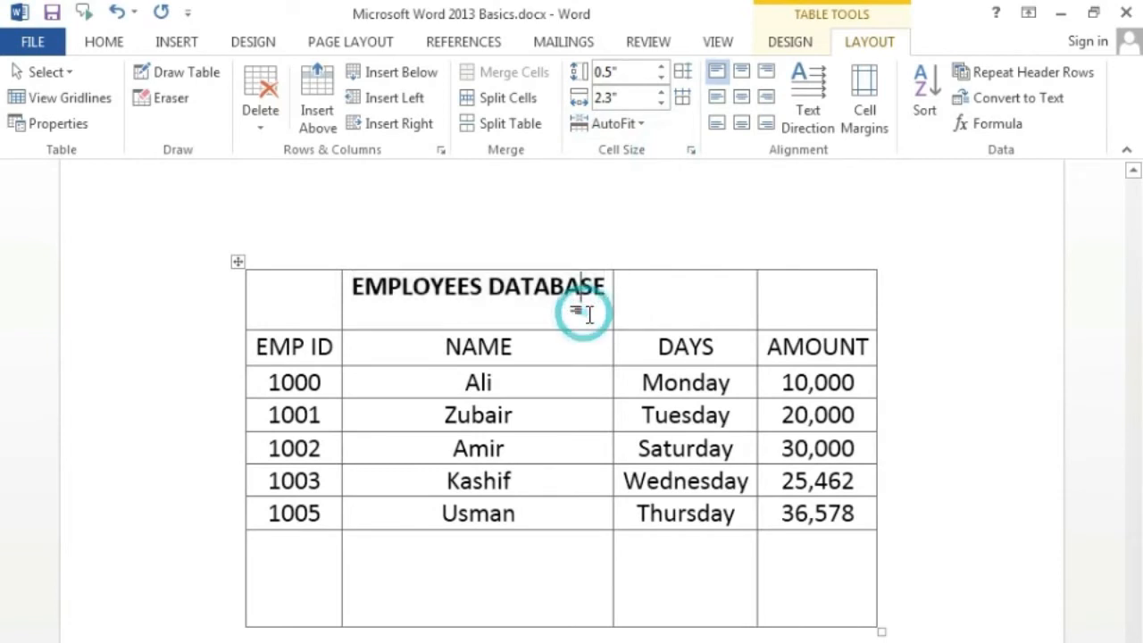
Step: Merge the four cells of the EMPLOYEES DATABASE title row and reduce the row's height to about 0.24"
click(532, 309)
drag(288, 285, 781, 298)
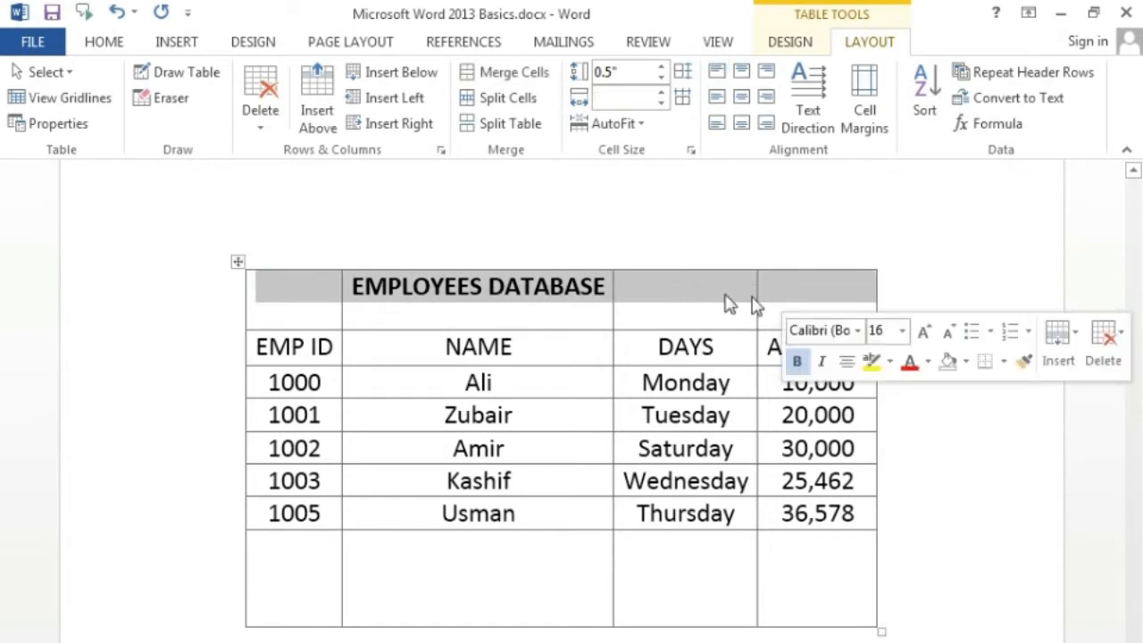
click(516, 75)
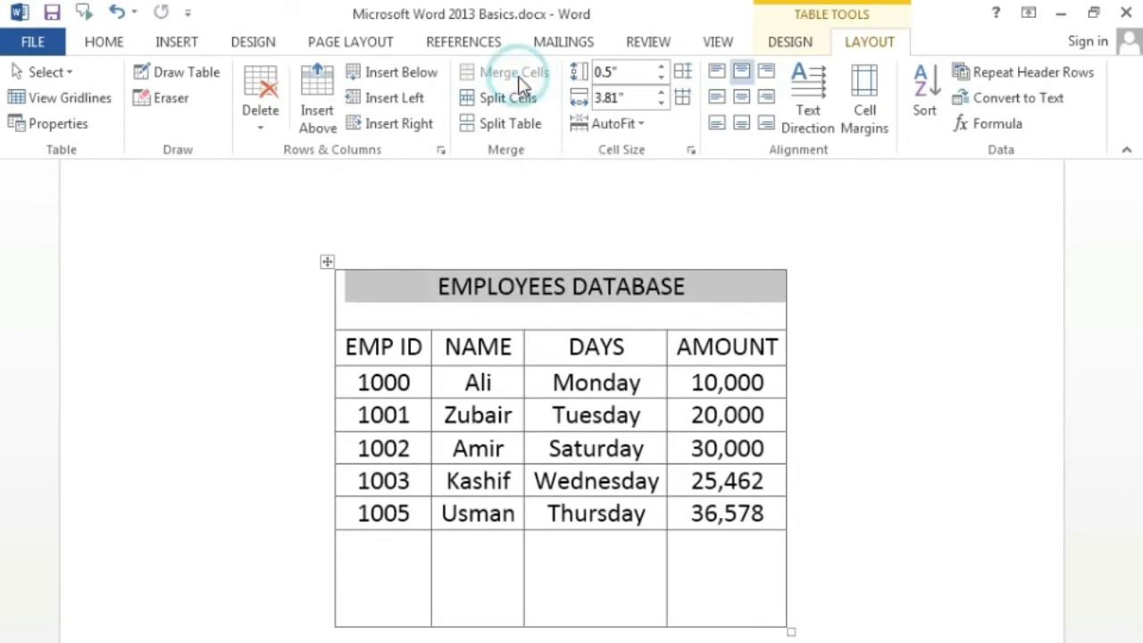
click(561, 303)
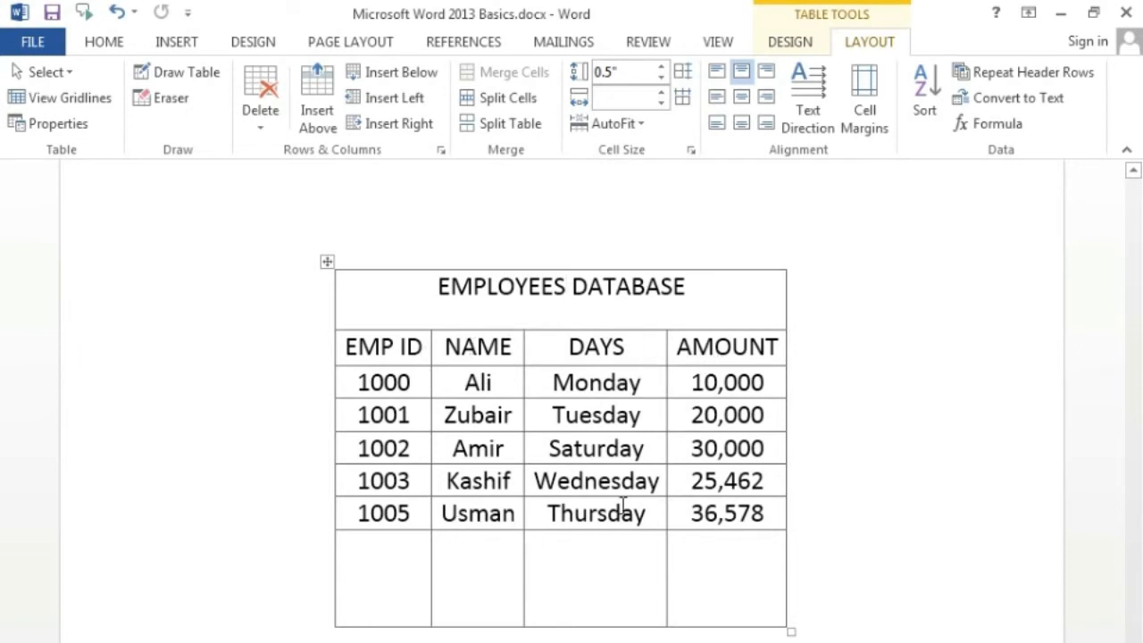
drag(653, 329, 653, 301)
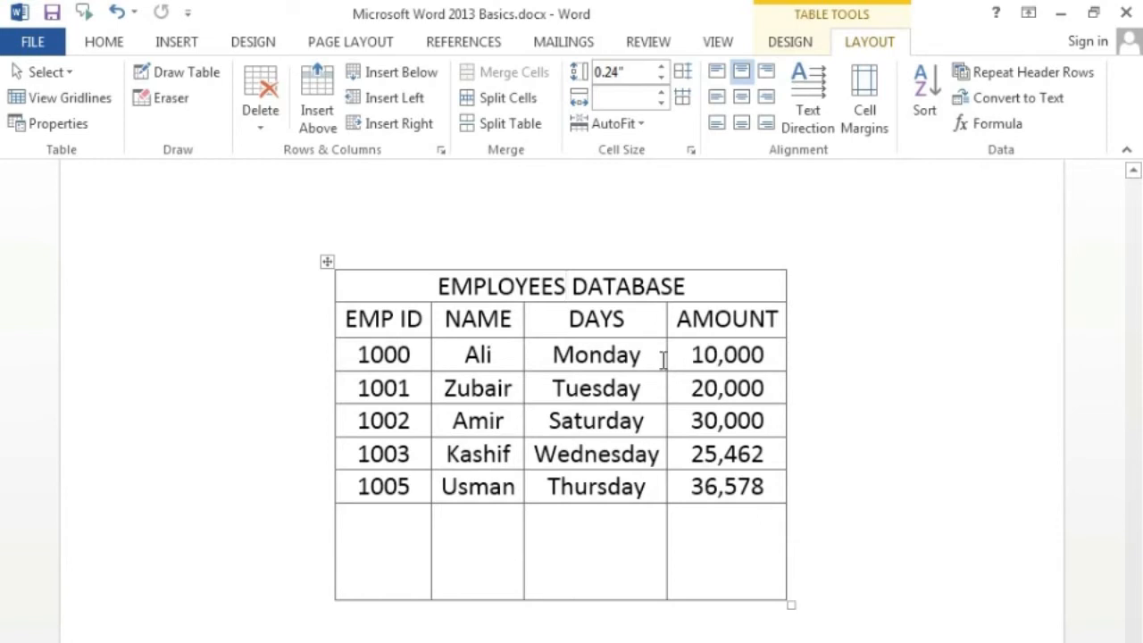
Step: Increase the empty last row's height to about 1.14", and try widening the DAYS column before undoing that widening
click(586, 524)
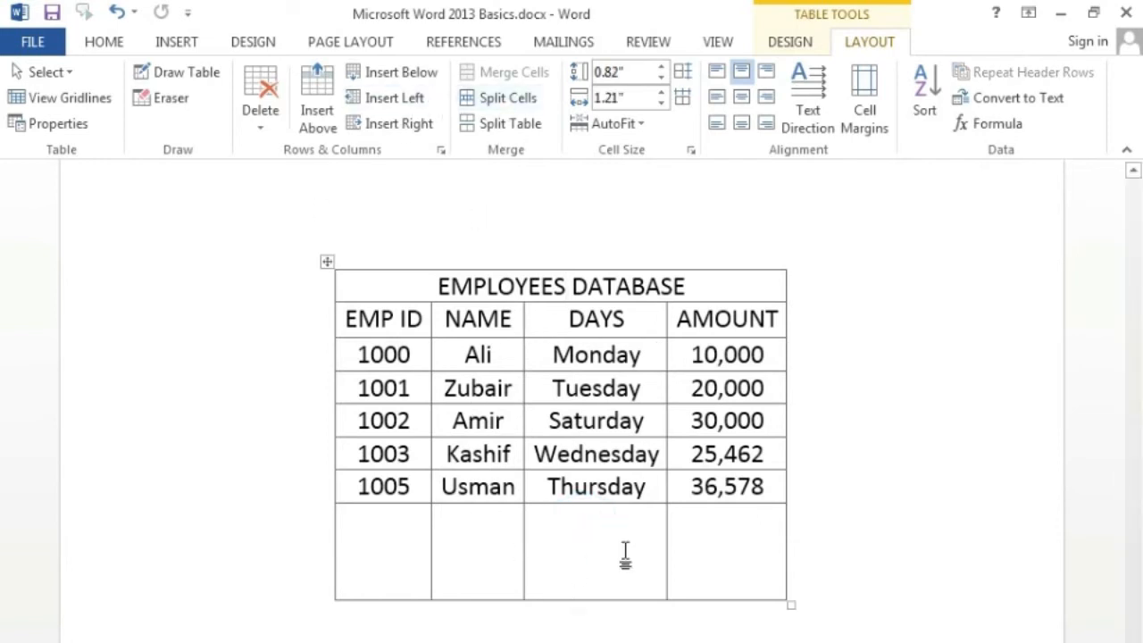
drag(472, 598, 472, 635)
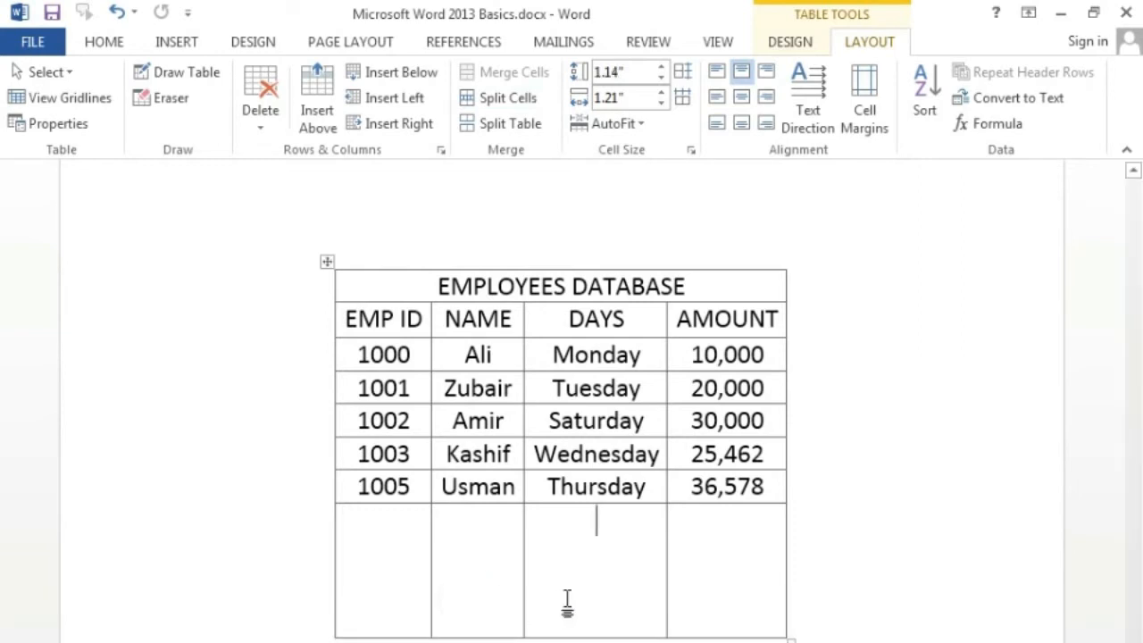
drag(665, 527, 756, 536)
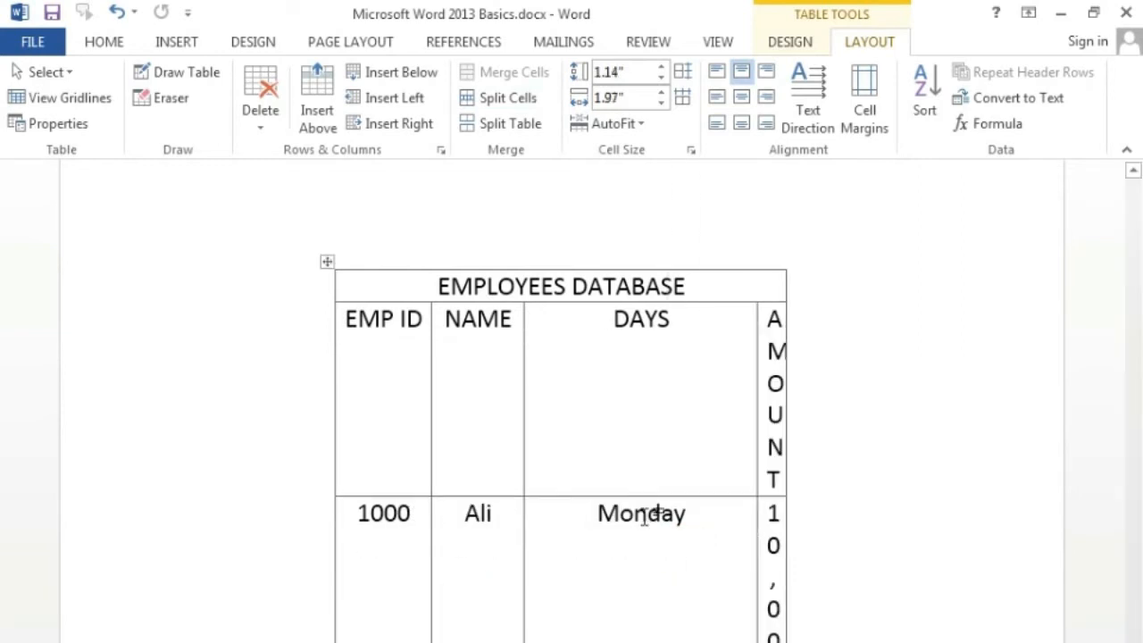
key(ctrl+z)
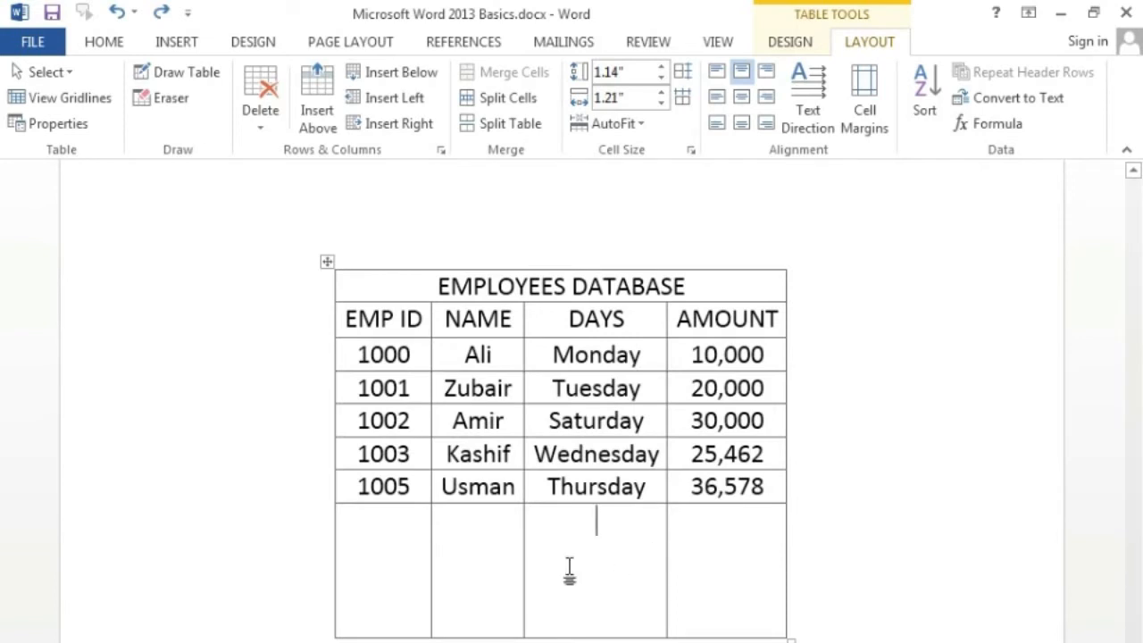
Step: Split the empty last-row cell in the DAYS column into 2 columns and 2 rows
scroll(630, 562, down, 3)
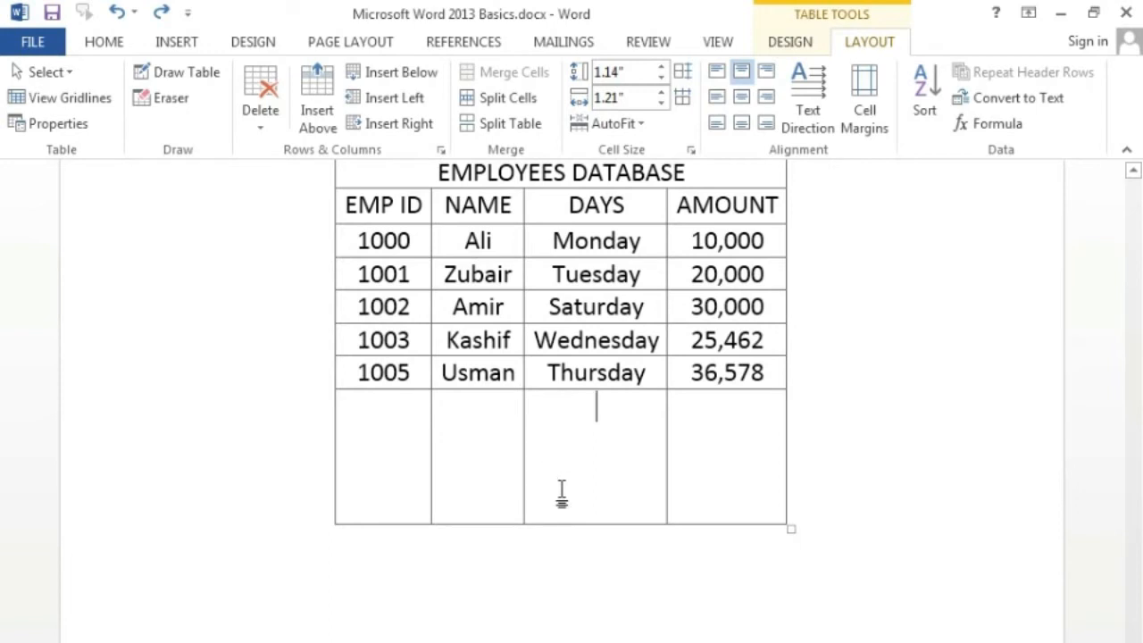
scroll(584, 498, up, 1)
scroll(588, 498, up, 1)
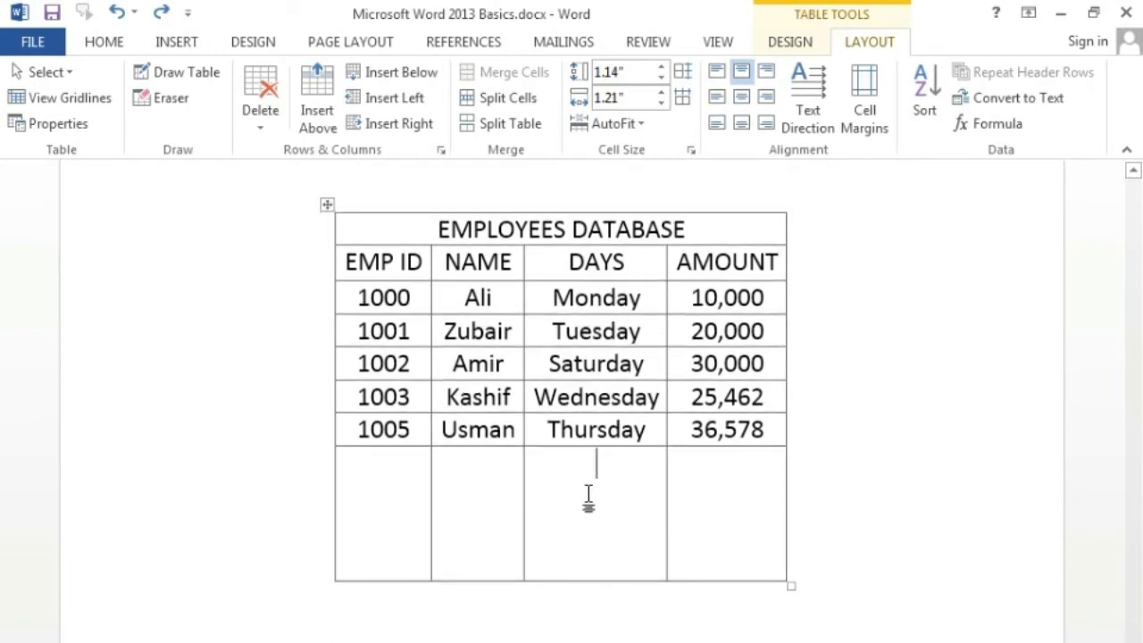
click(504, 106)
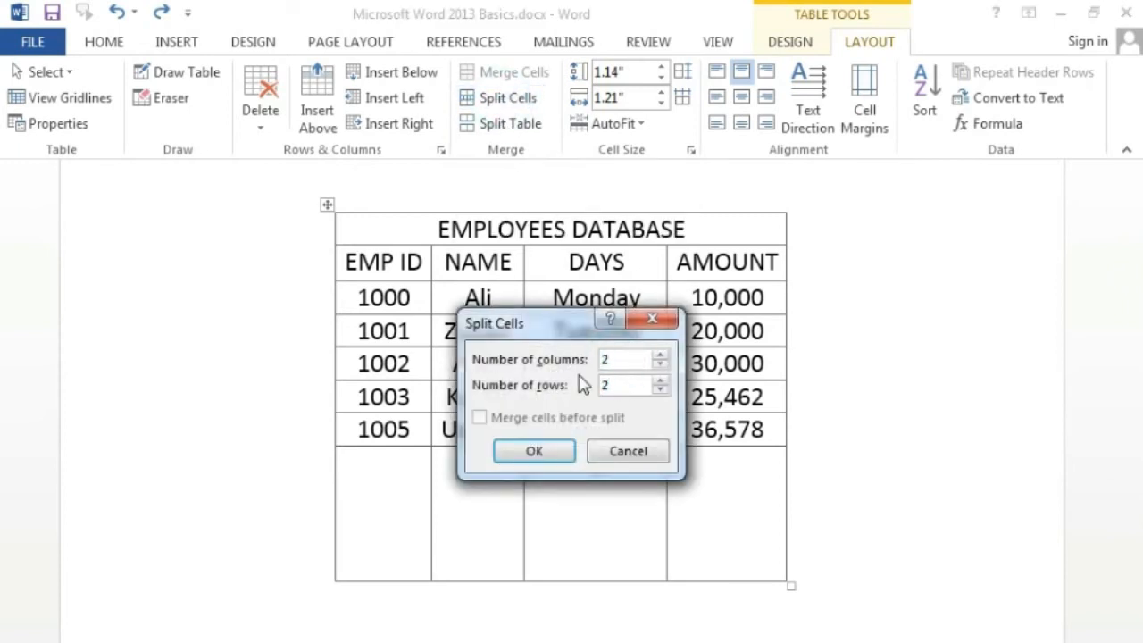
click(553, 452)
click(612, 520)
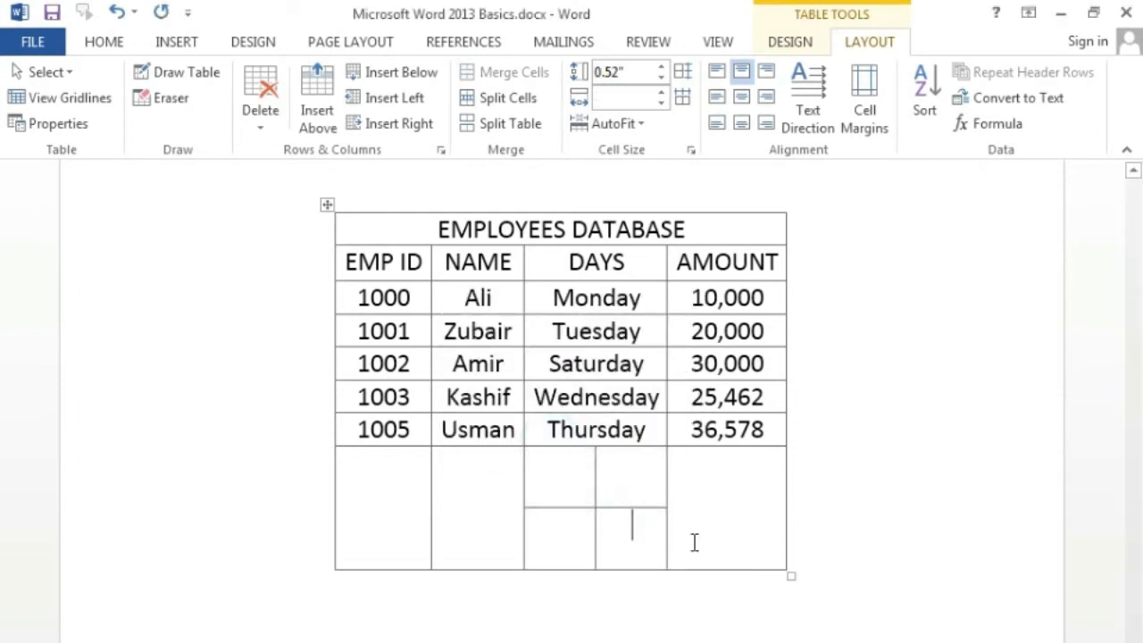
Step: Merge the four small cells beneath Thursday back into a single cell
drag(648, 539, 558, 477)
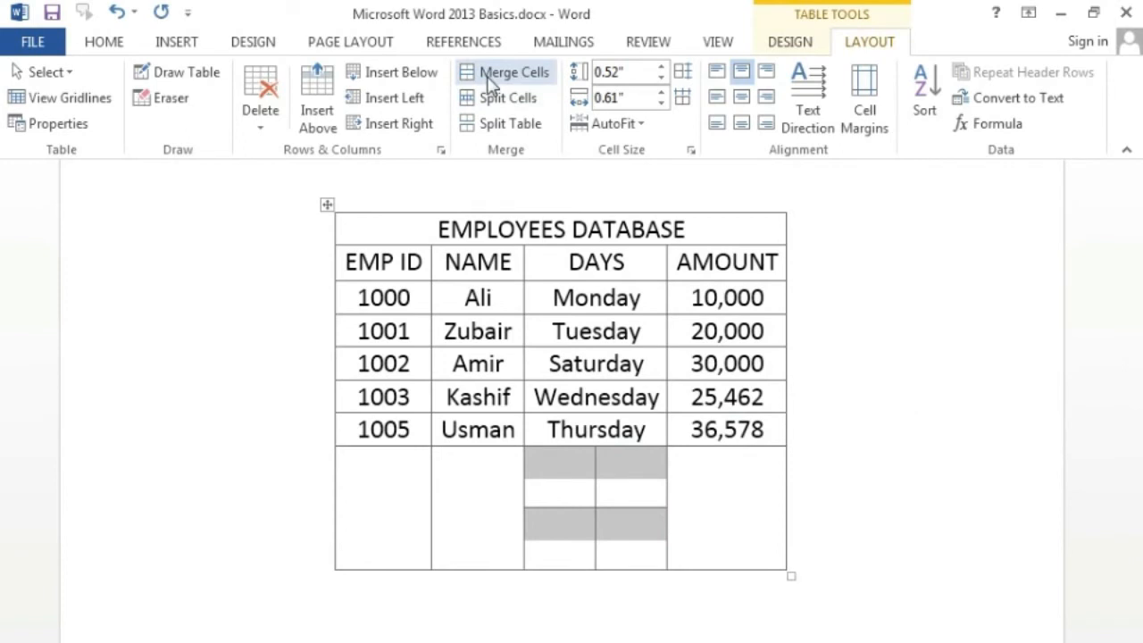
click(491, 75)
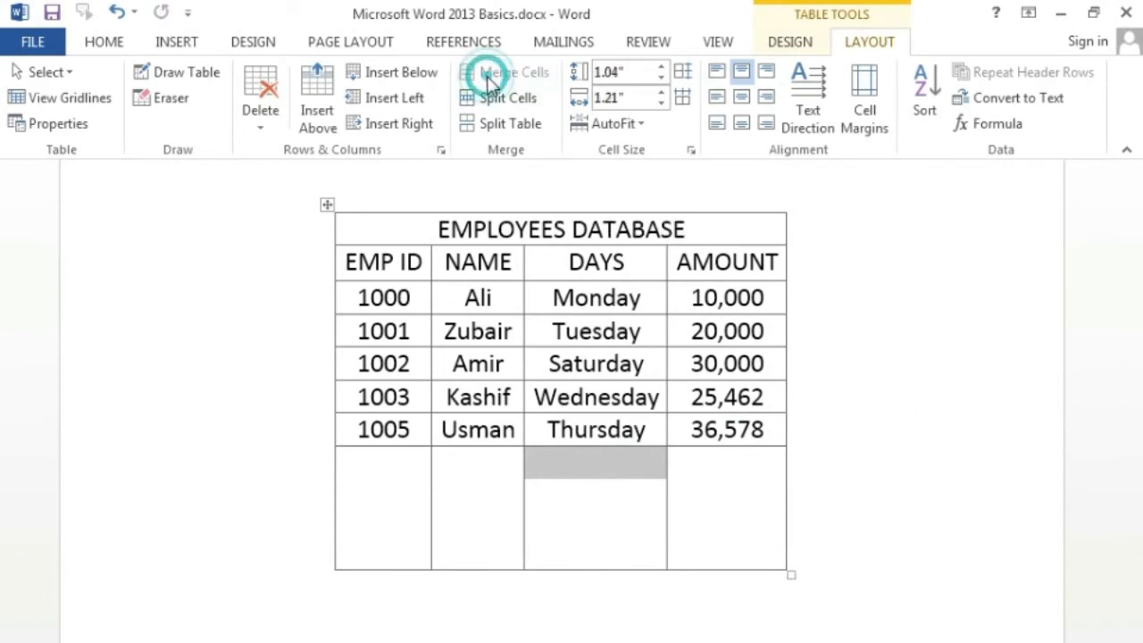
click(622, 393)
Step: Split the employee table into two tables above the 1002 row and rejoin them by removing the gap
scroll(760, 487, up, 2)
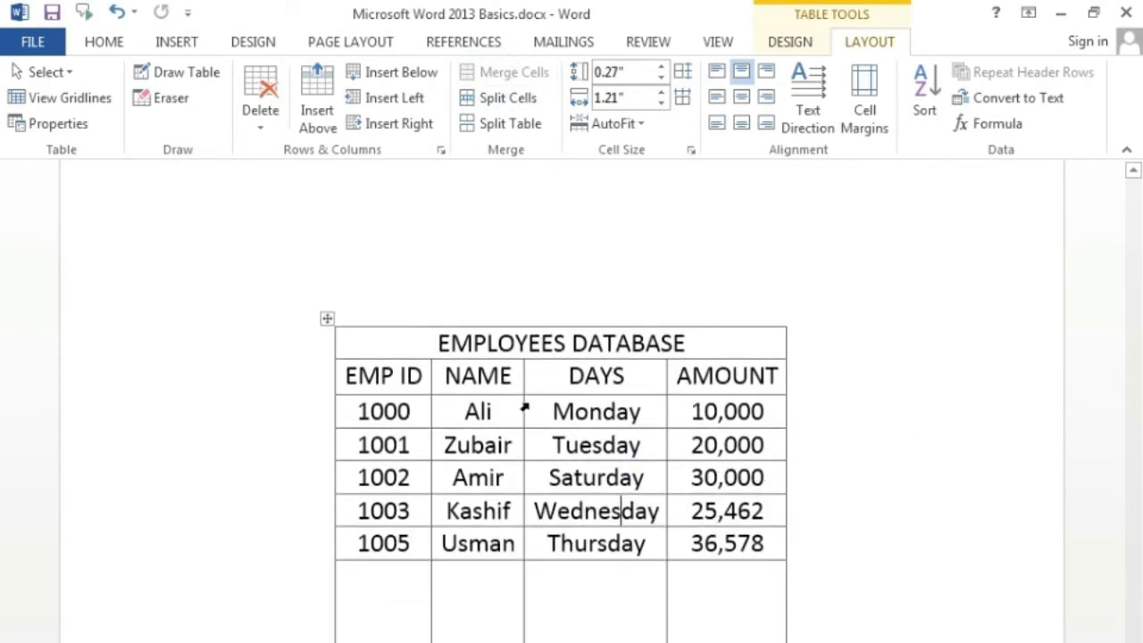
click(419, 453)
click(416, 479)
drag(366, 480, 571, 478)
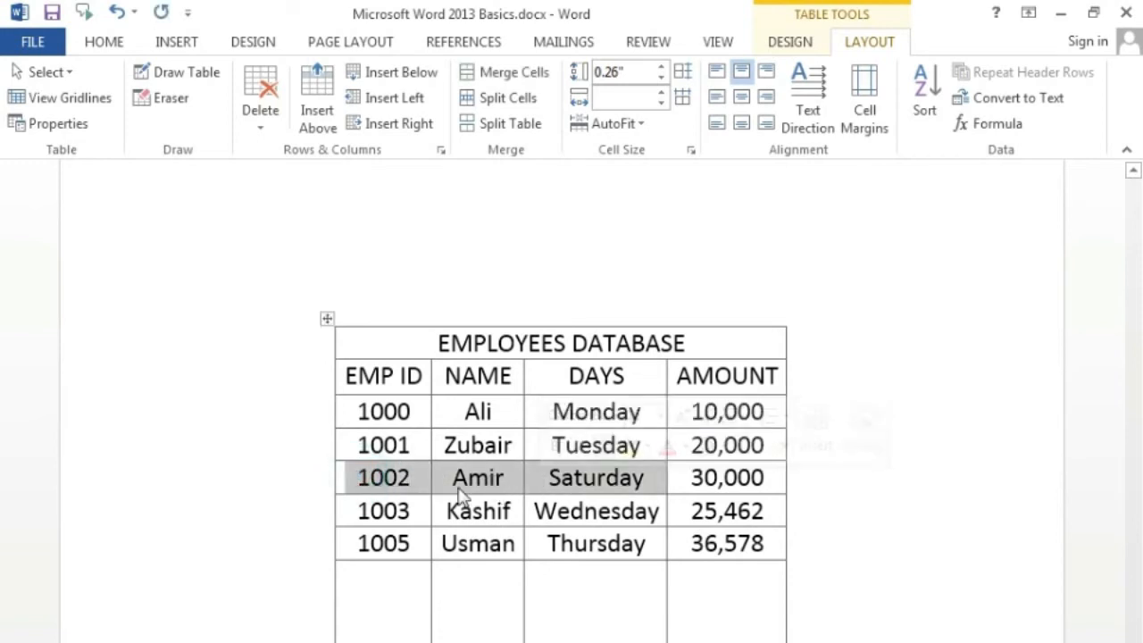
click(419, 487)
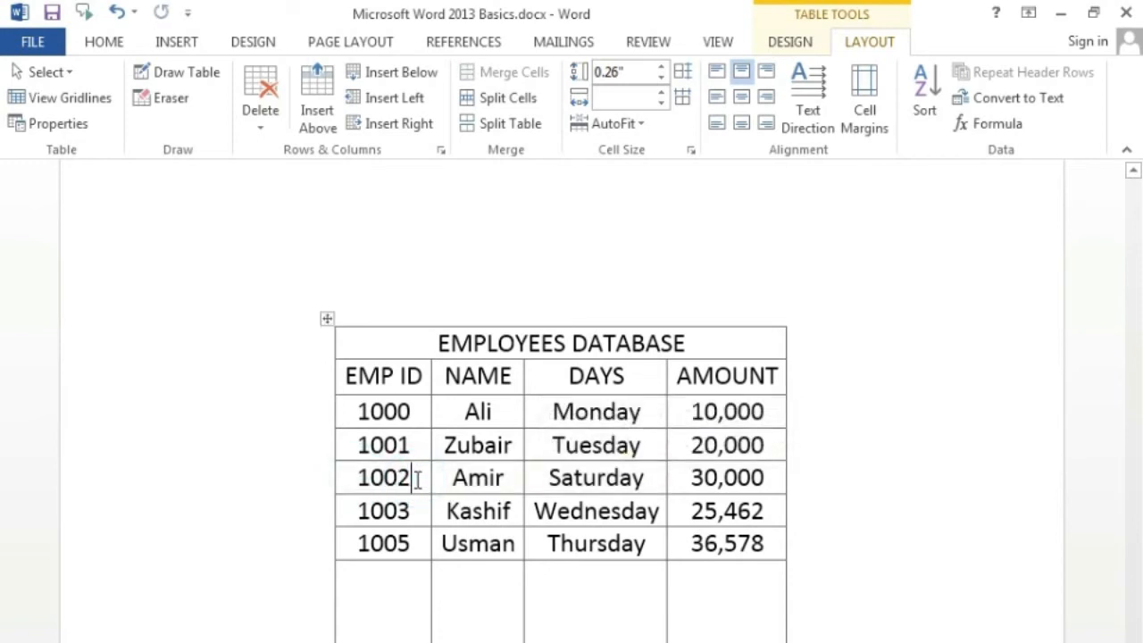
click(416, 479)
drag(355, 477, 777, 479)
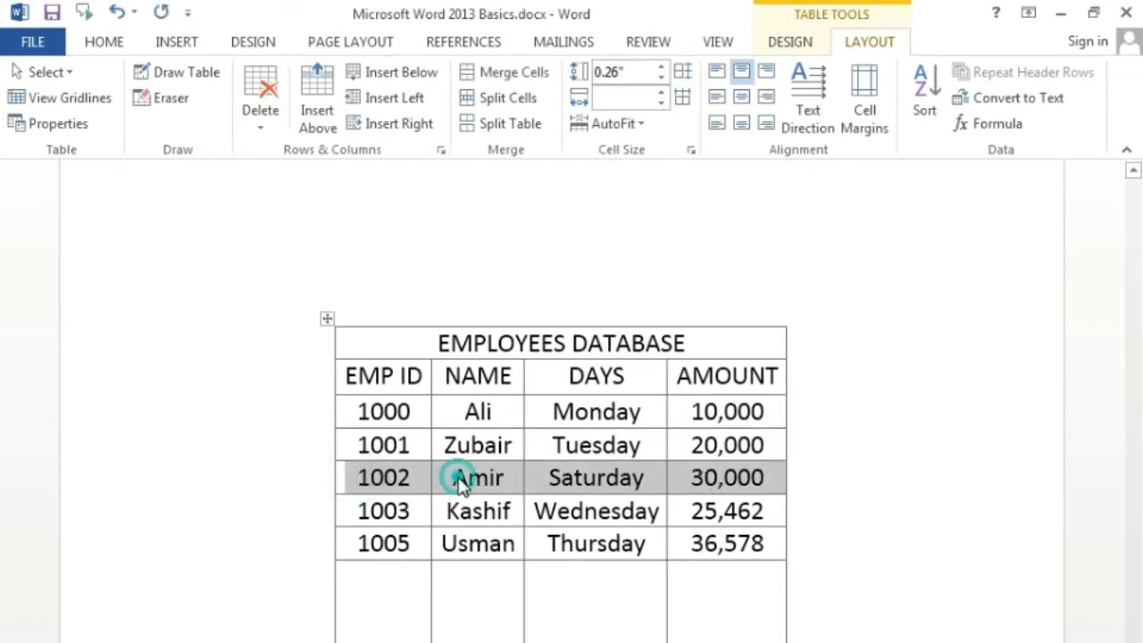
click(460, 480)
click(357, 476)
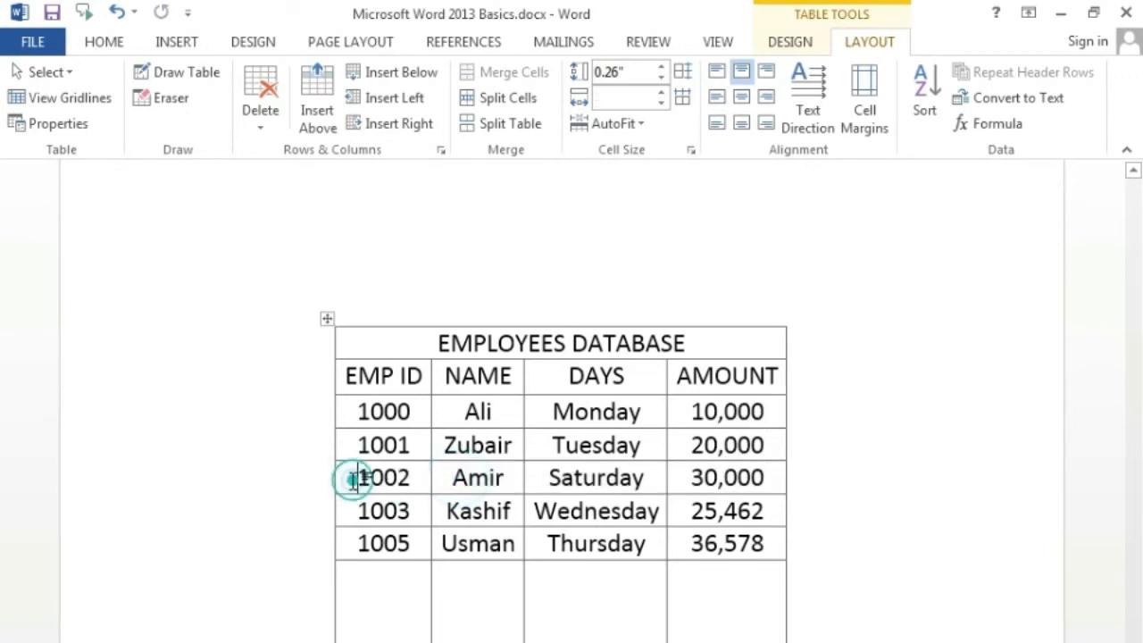
click(506, 127)
scroll(538, 331, down, 2)
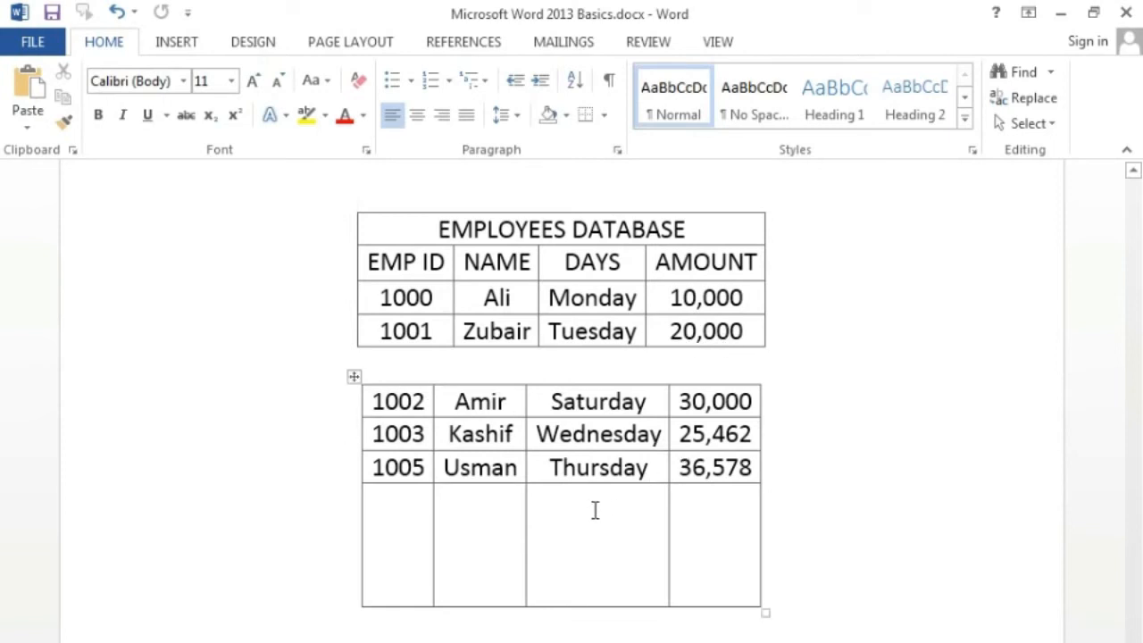
key(Delete)
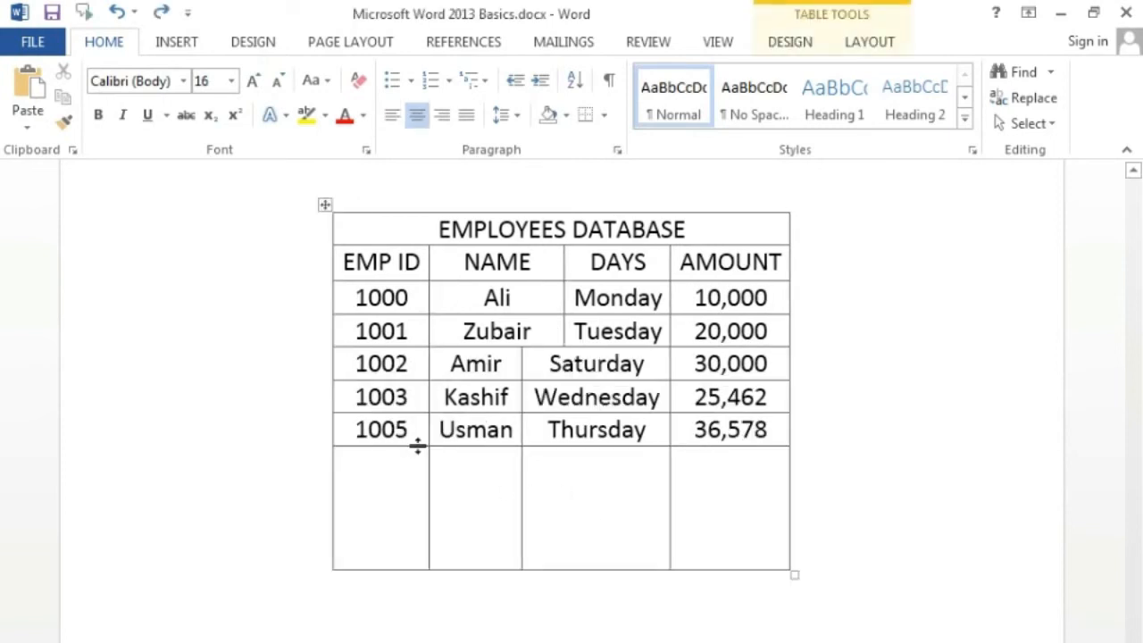
Step: Split the employee table above the 1003 row and rejoin the two parts by deleting the gap
click(408, 396)
click(353, 397)
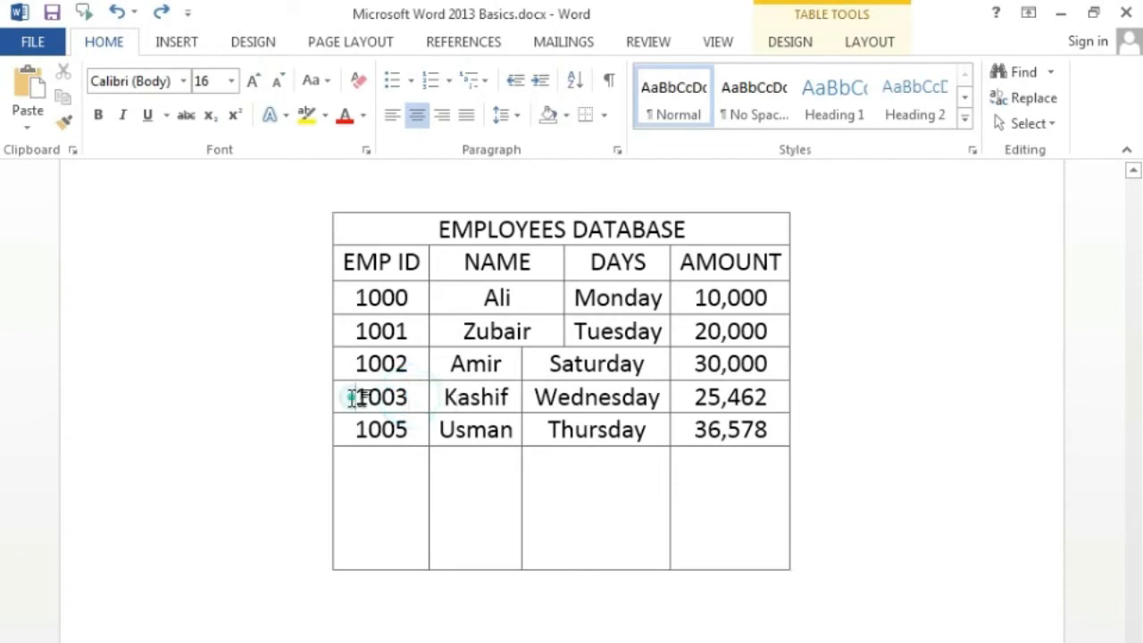
click(823, 34)
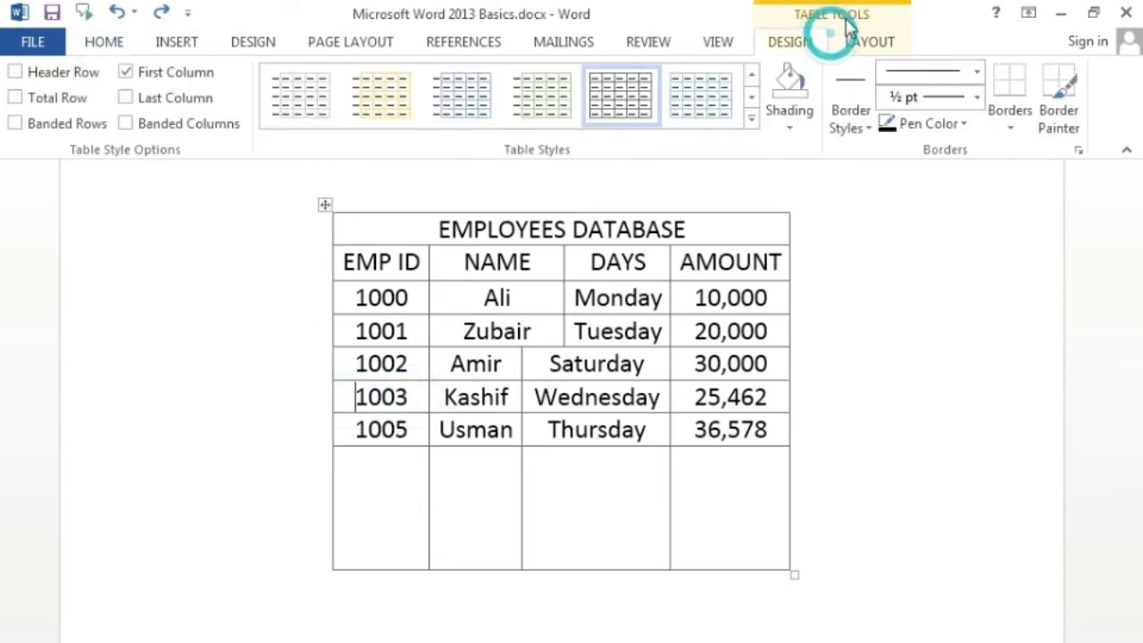
click(853, 34)
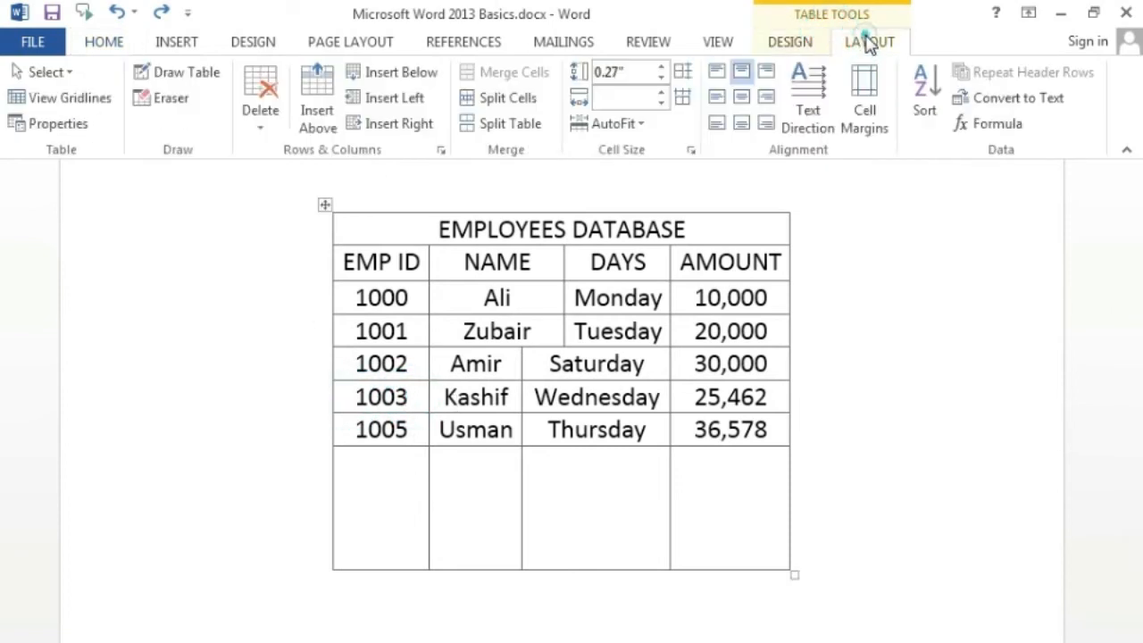
click(503, 132)
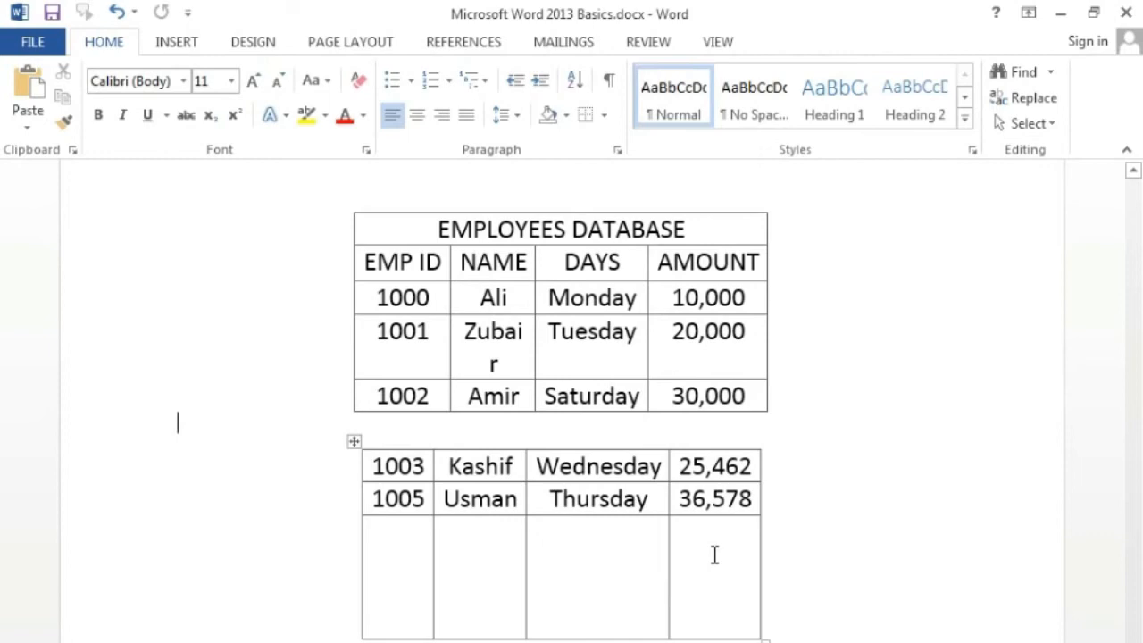
key(Delete)
Step: Enlarge the whole employee table to a wider size and shrink the empty last row to one text line's height
drag(799, 575, 979, 600)
click(677, 528)
drag(691, 589, 691, 489)
scroll(757, 563, up, 3)
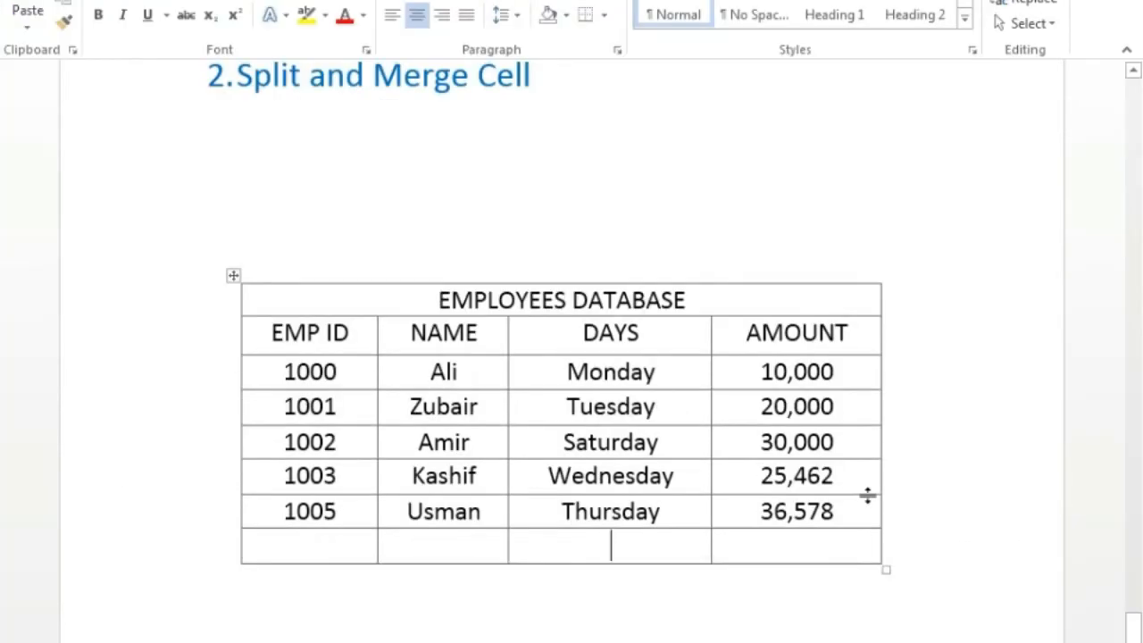
Step: Delete the empty last row beneath the 1005 row of the employee table
drag(794, 542, 334, 544)
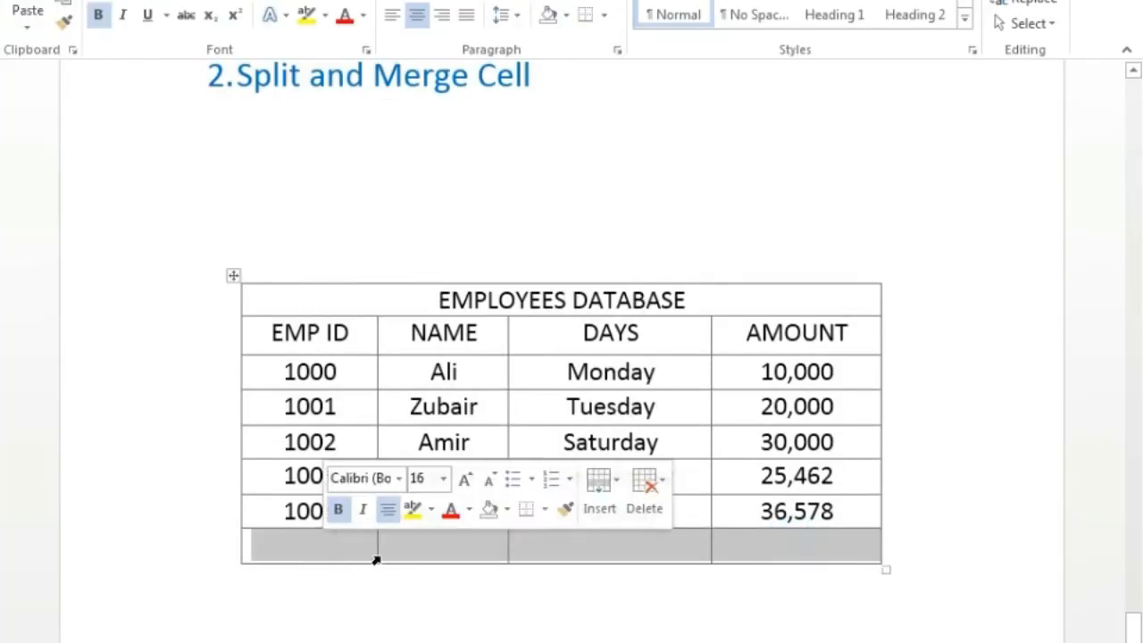
right_click(419, 564)
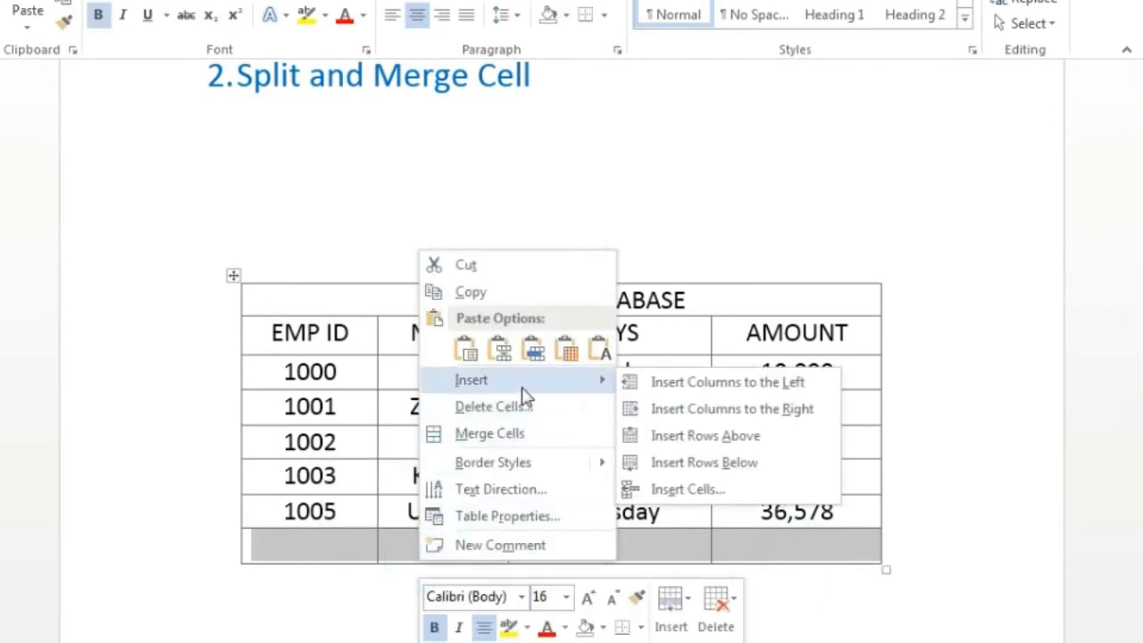
click(766, 548)
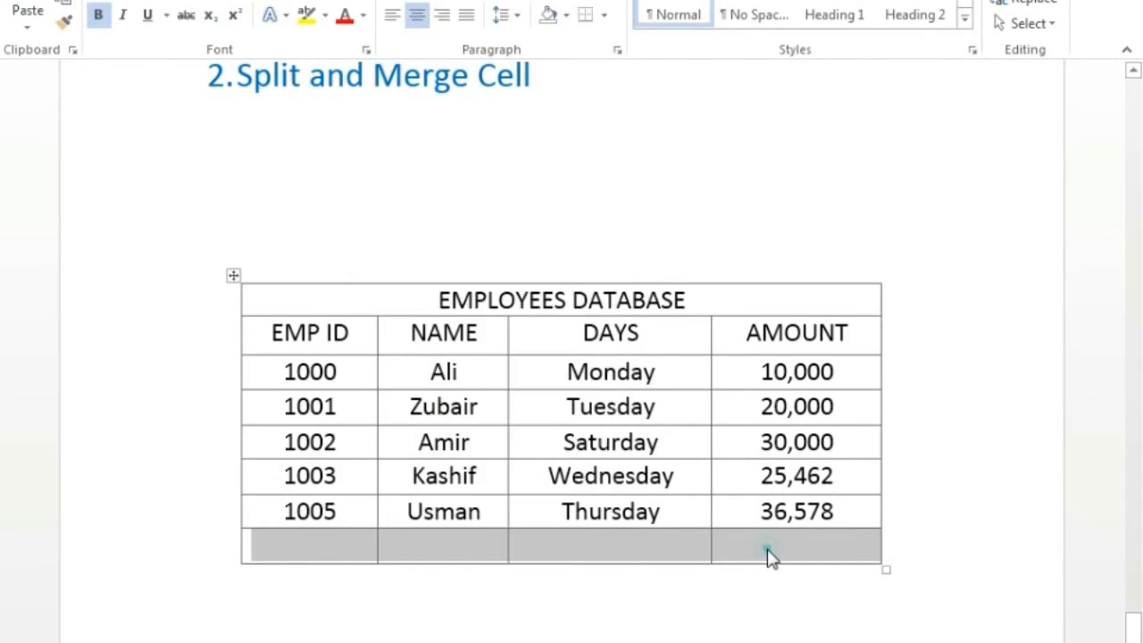
drag(678, 542, 350, 542)
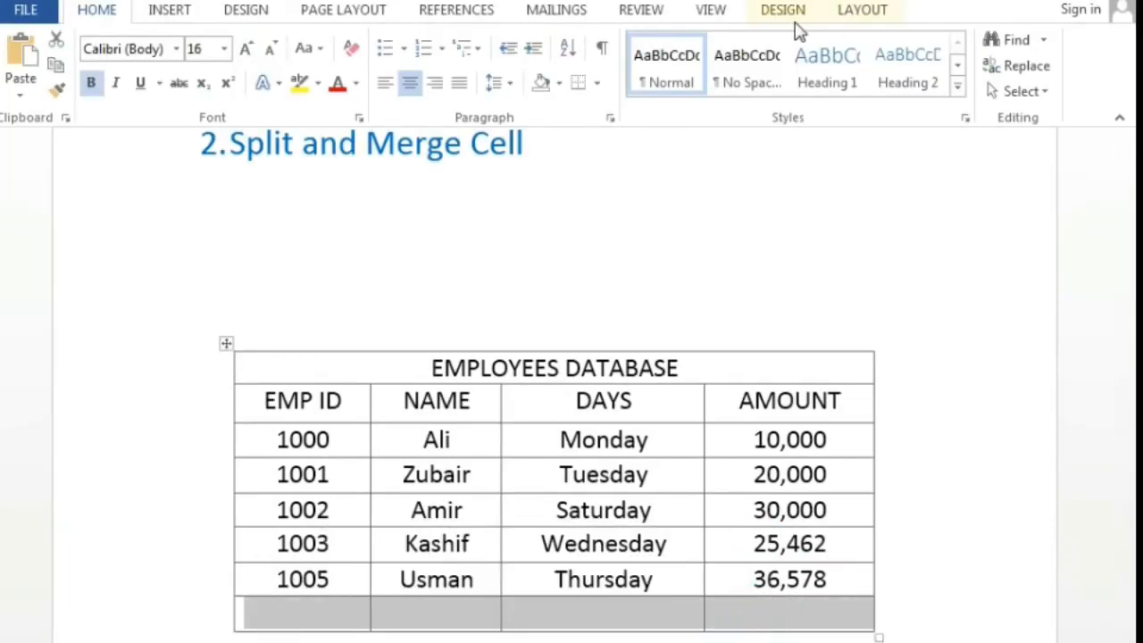
click(780, 13)
click(863, 9)
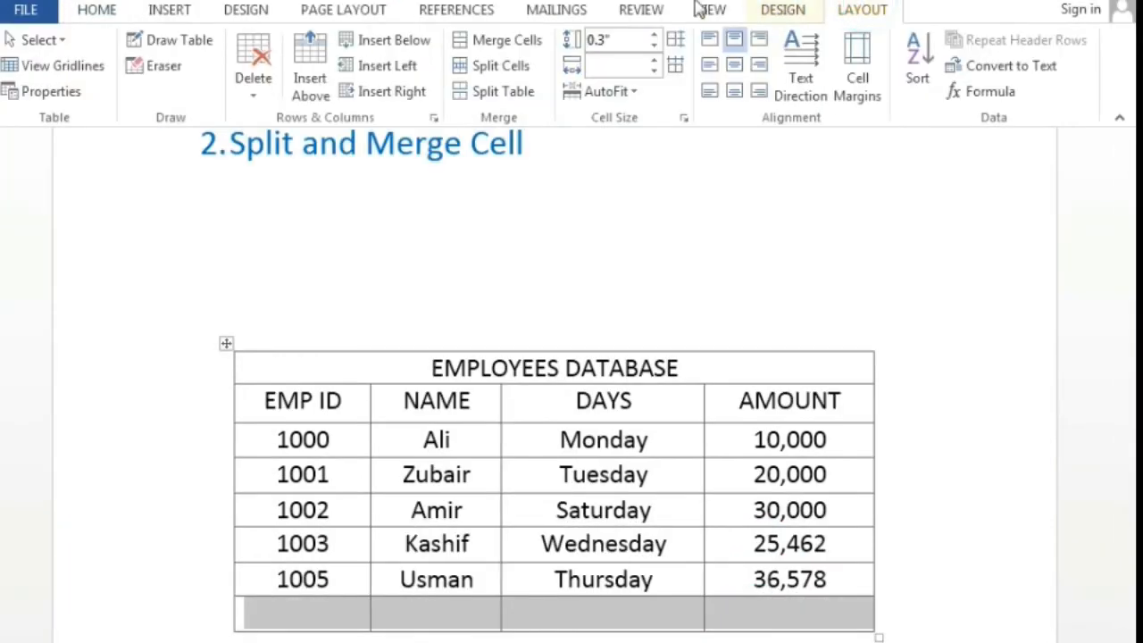
click(252, 97)
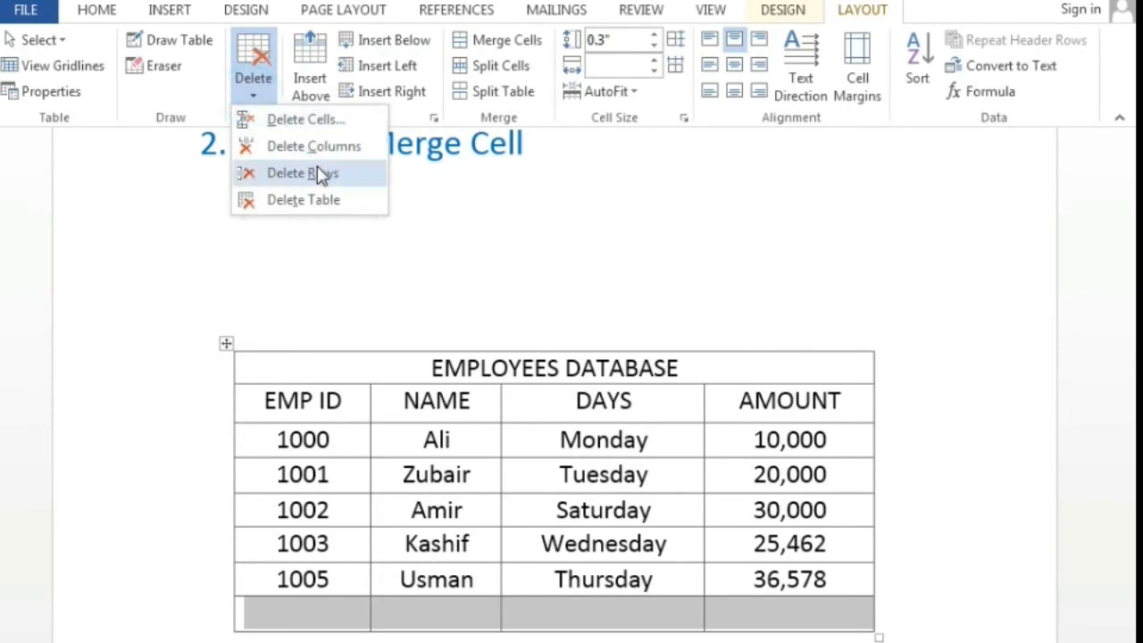
click(304, 173)
Step: Make the EMPLOYEES DATABASE title in the table's first row bold
drag(724, 366, 434, 366)
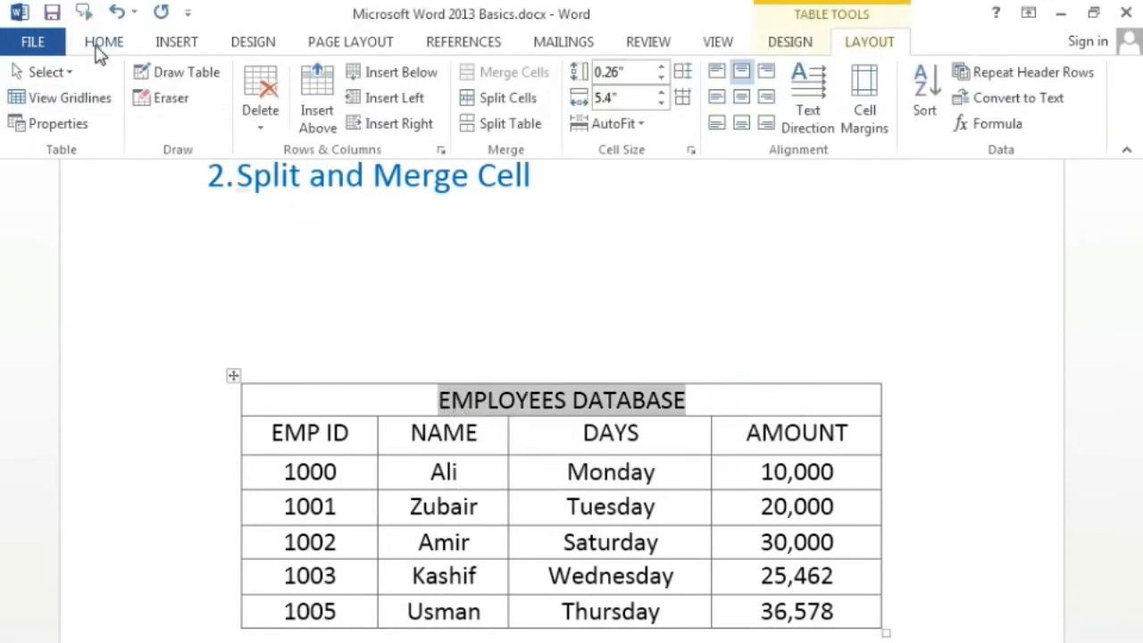
click(102, 42)
click(102, 116)
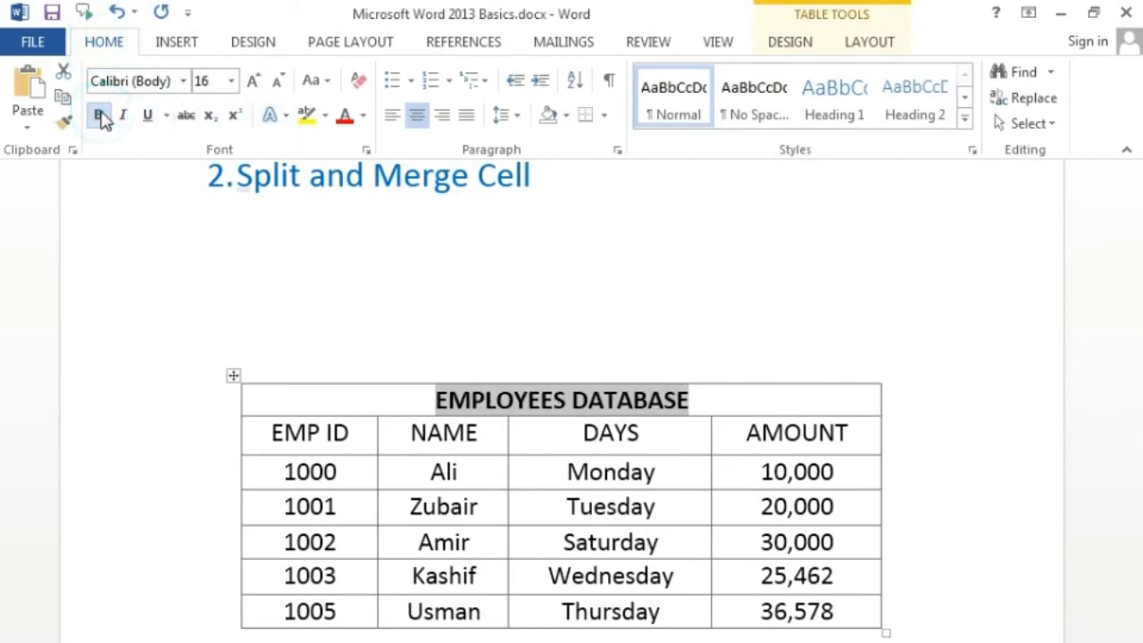
Step: Apply the grid table style with a solid black first column and grey cells to the whole employee table
click(230, 374)
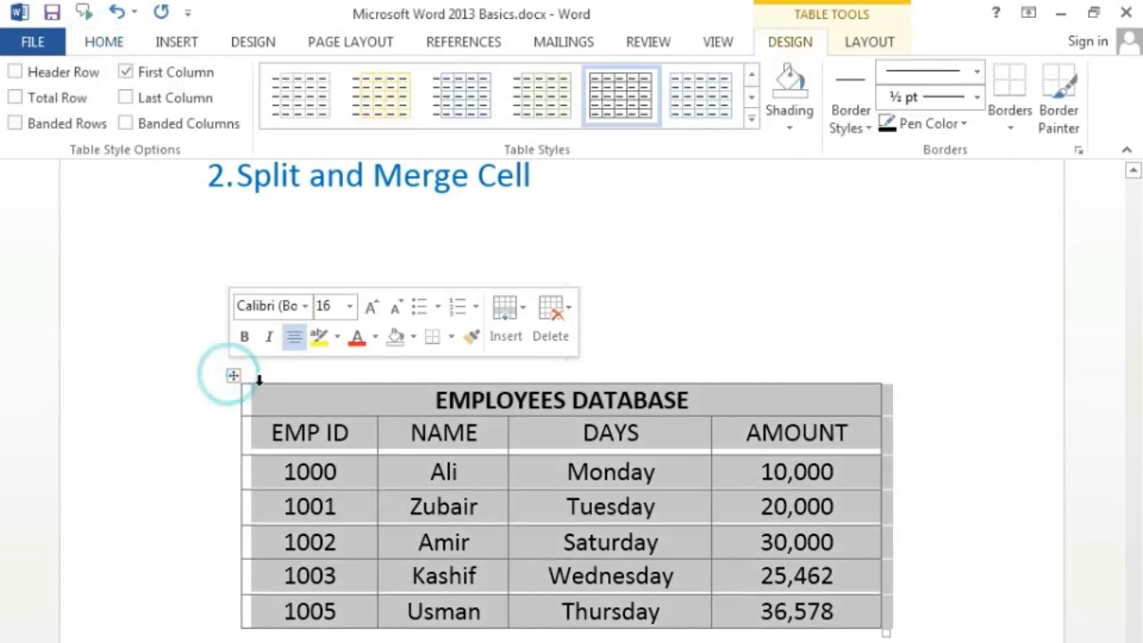
click(755, 130)
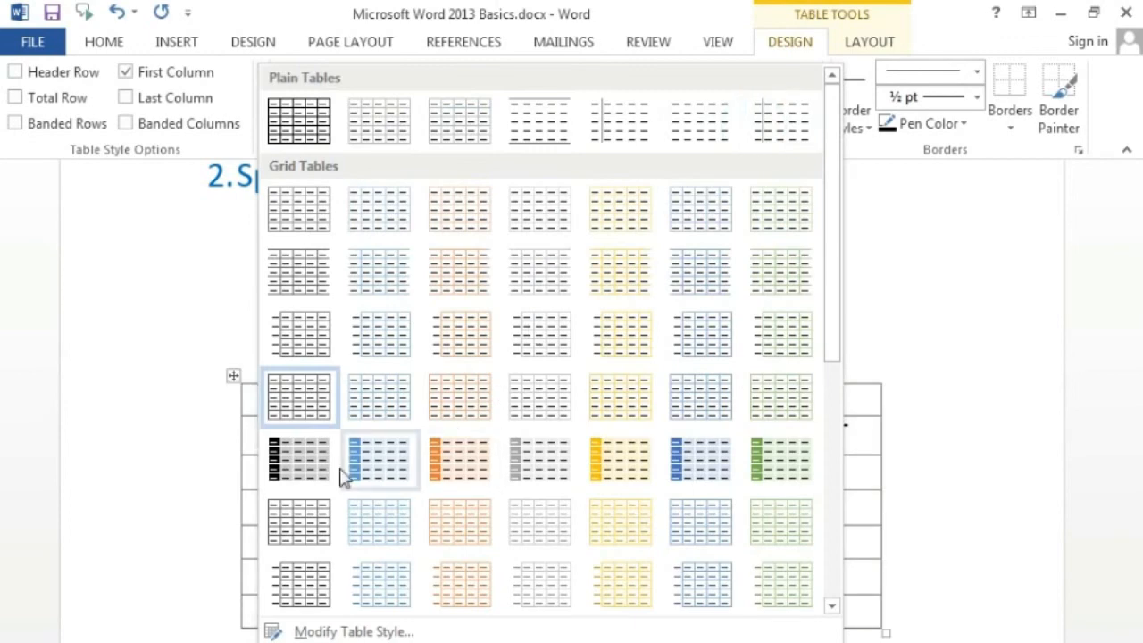
click(303, 466)
click(571, 507)
click(614, 435)
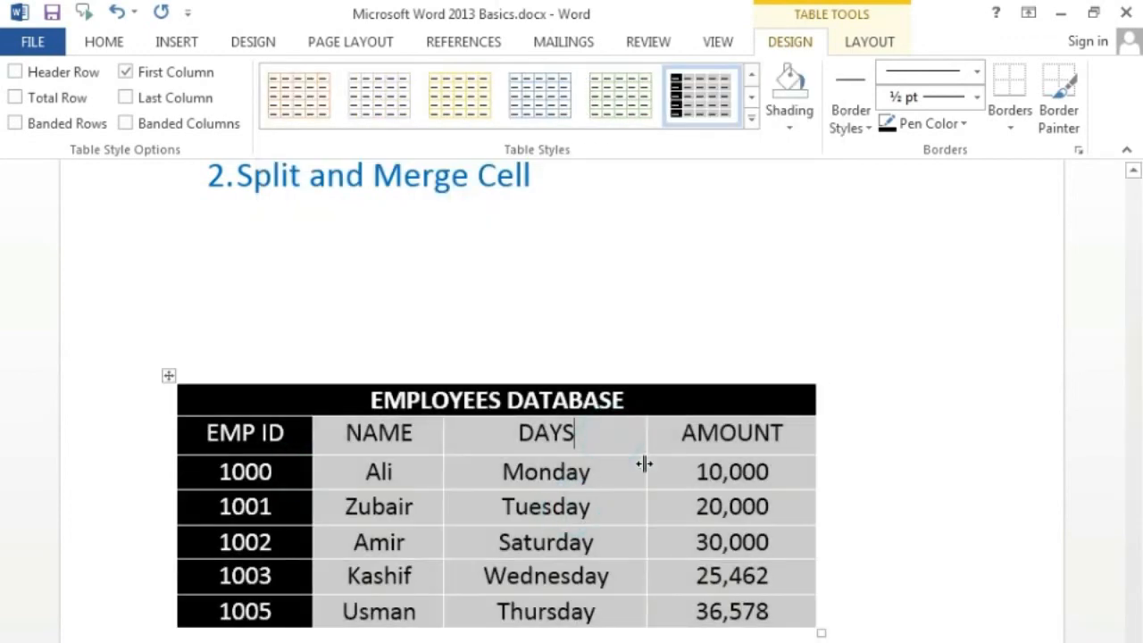
Step: Apply the grid table style with a solid gold first column and pale yellow cells to the whole employee table
click(170, 378)
click(752, 117)
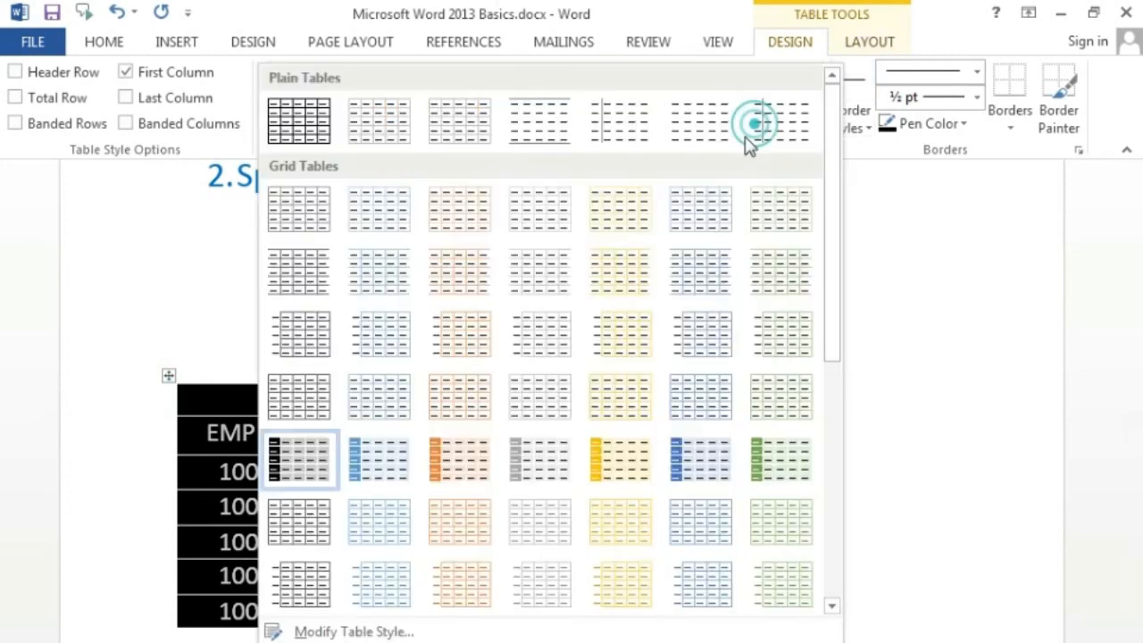
click(661, 473)
click(722, 475)
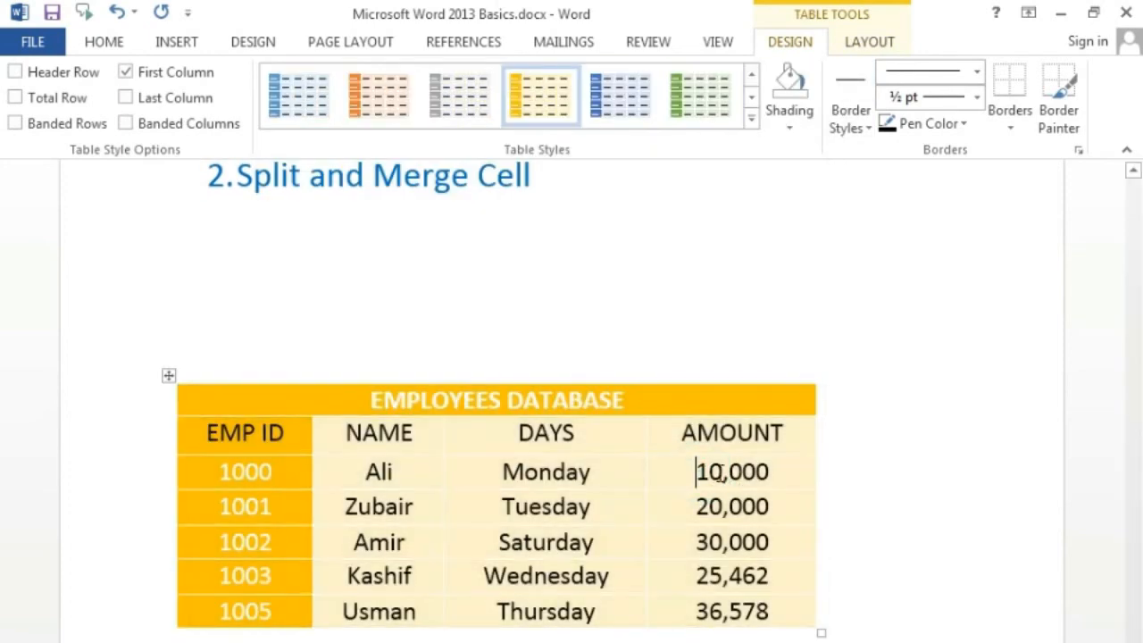
Step: Colour the EMPLOYEES DATABASE title text red
scroll(824, 461, down, 3)
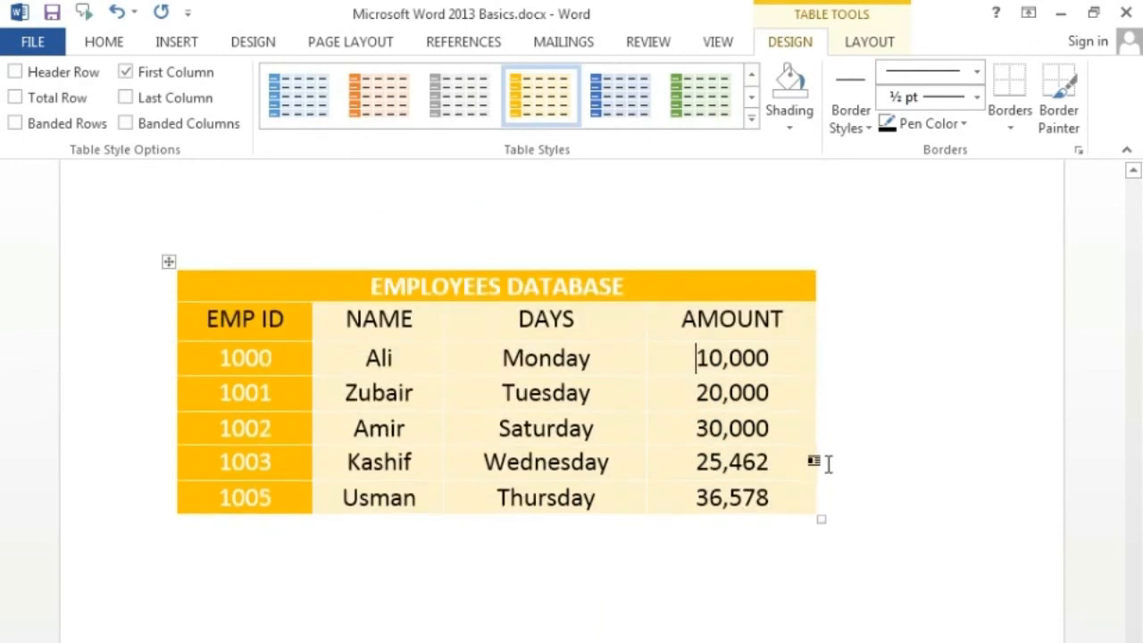
triple_click(633, 286)
click(104, 41)
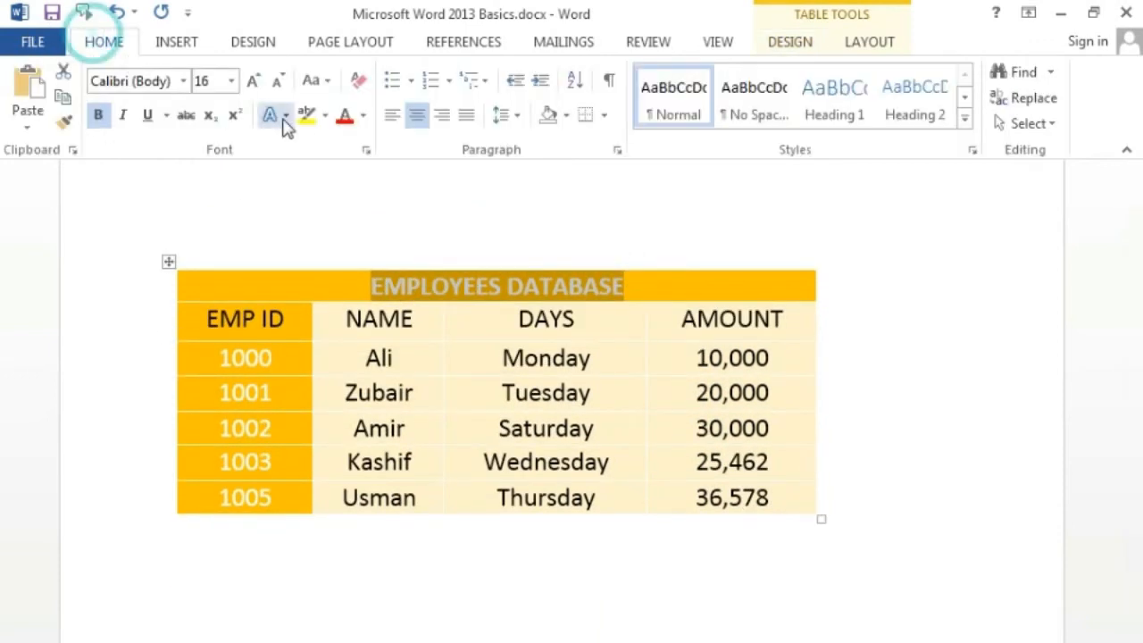
click(345, 116)
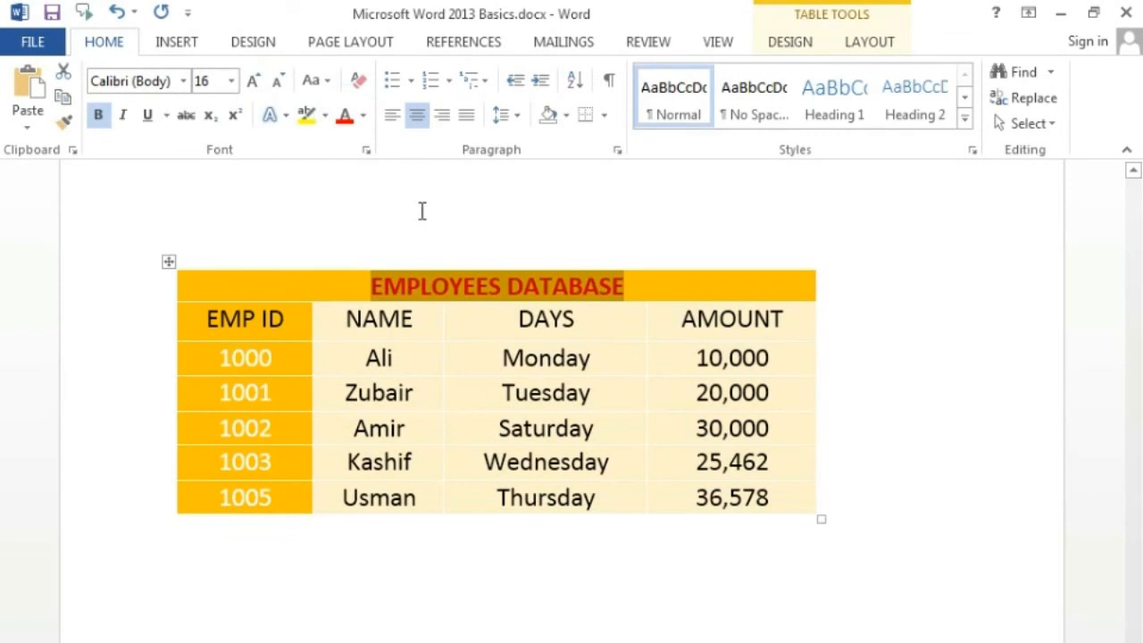
click(608, 309)
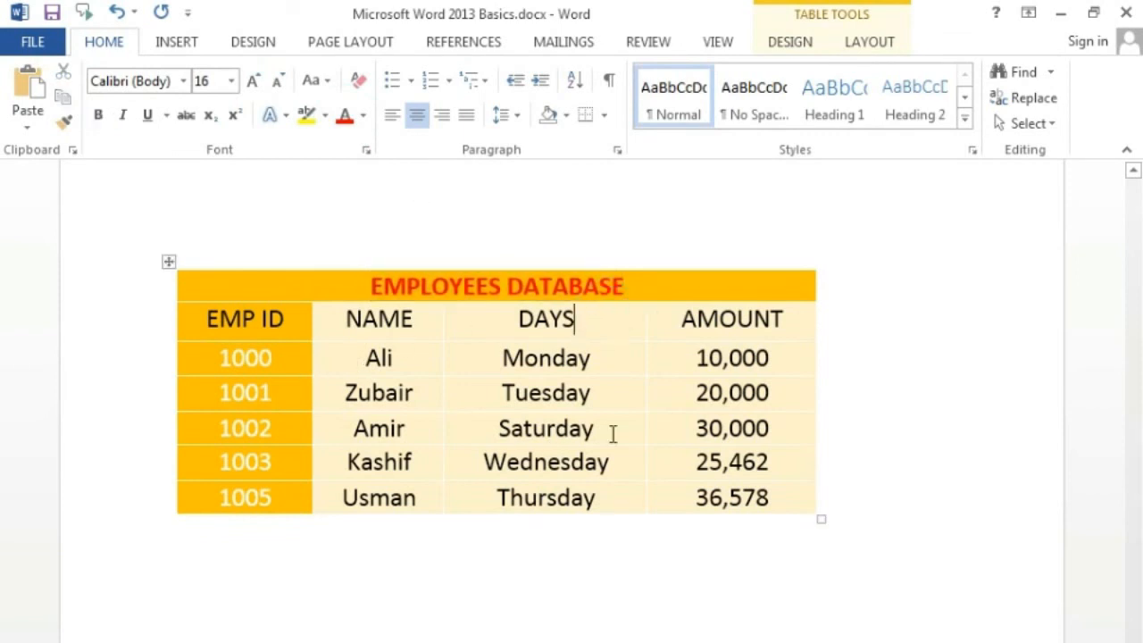
Step: Select the whole employee table and center it horizontally on the page
click(170, 279)
click(447, 326)
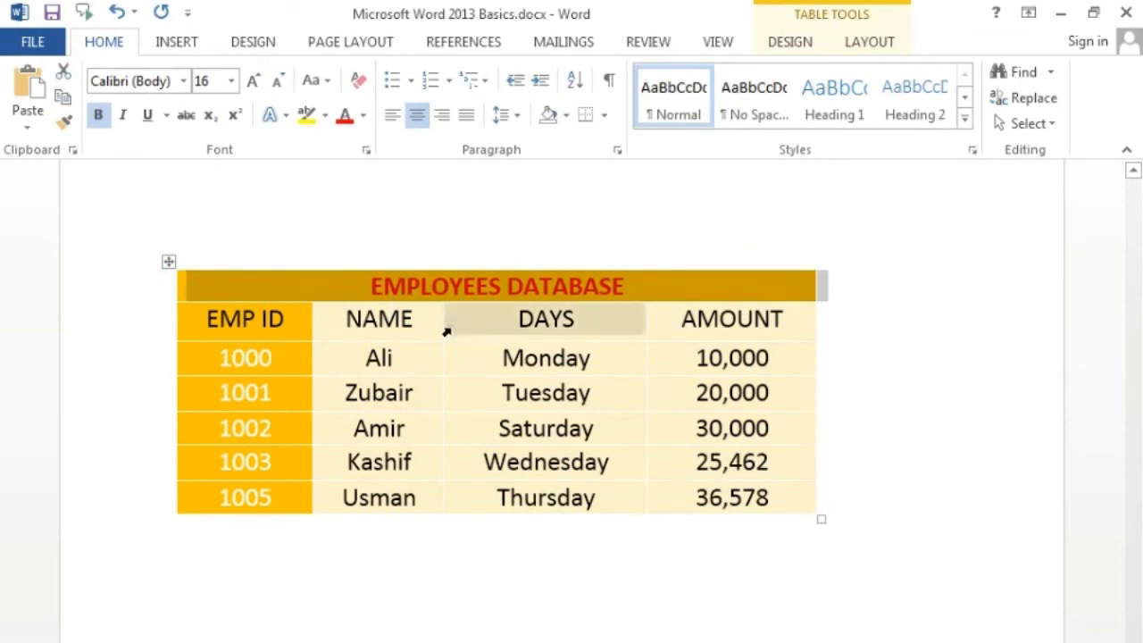
click(428, 318)
click(165, 259)
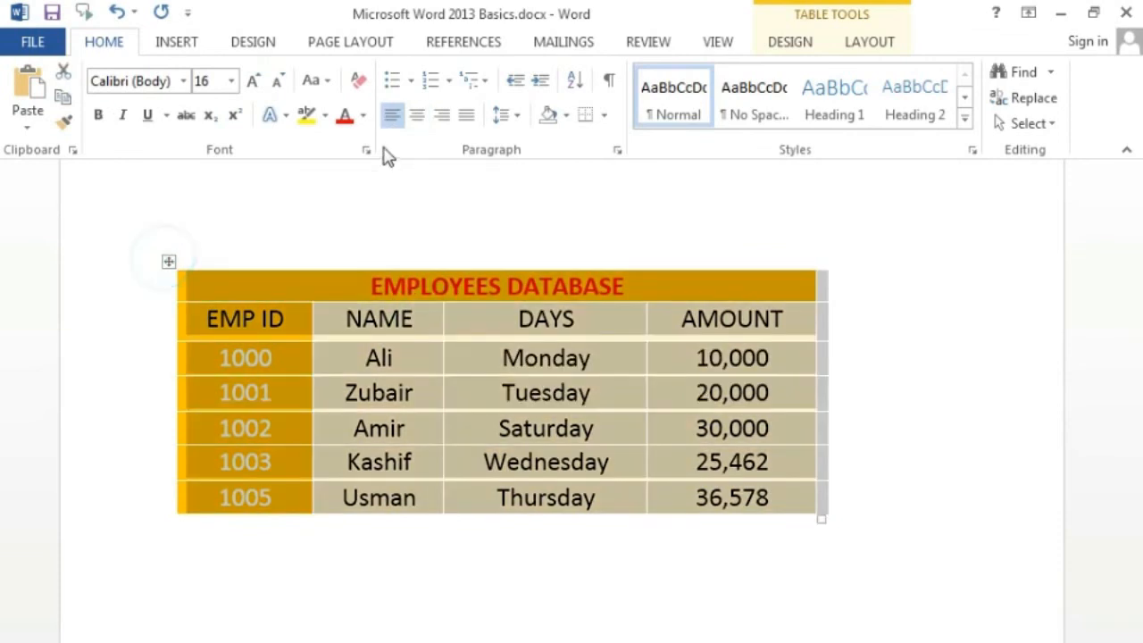
click(416, 115)
click(604, 332)
scroll(875, 434, up, 3)
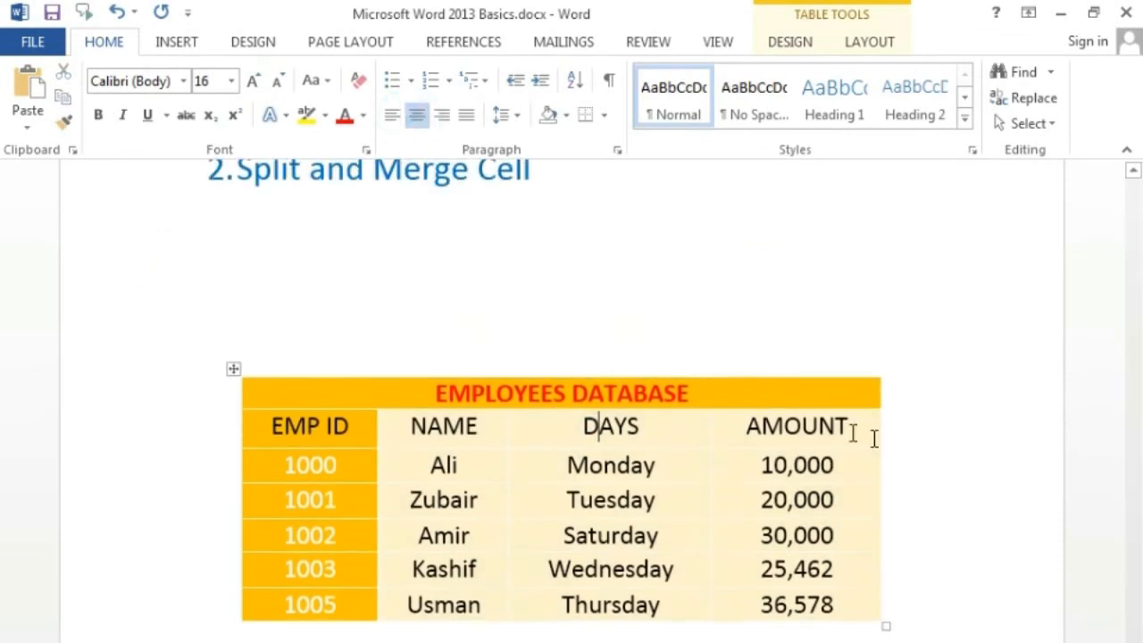
scroll(1002, 443, down, 3)
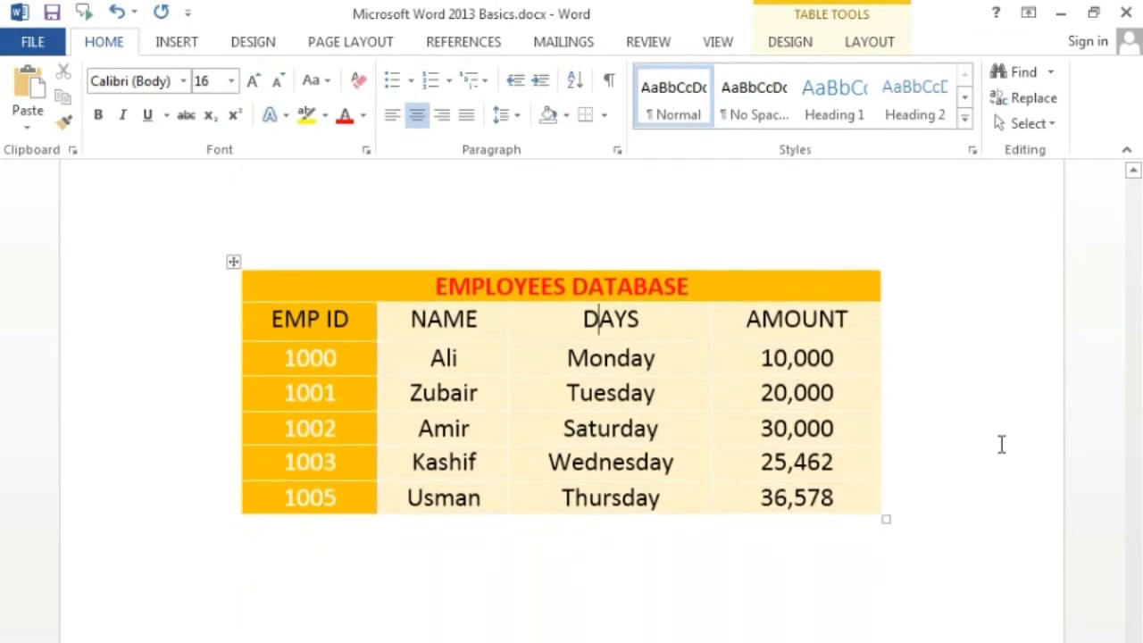